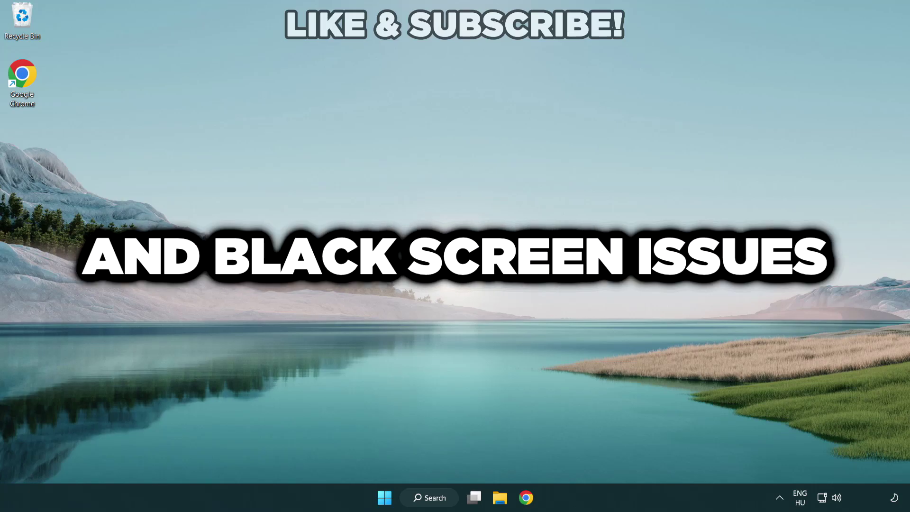
- Search Windows for 'device manager'
{"action": "left_click", "coordinate": [425, 499]}
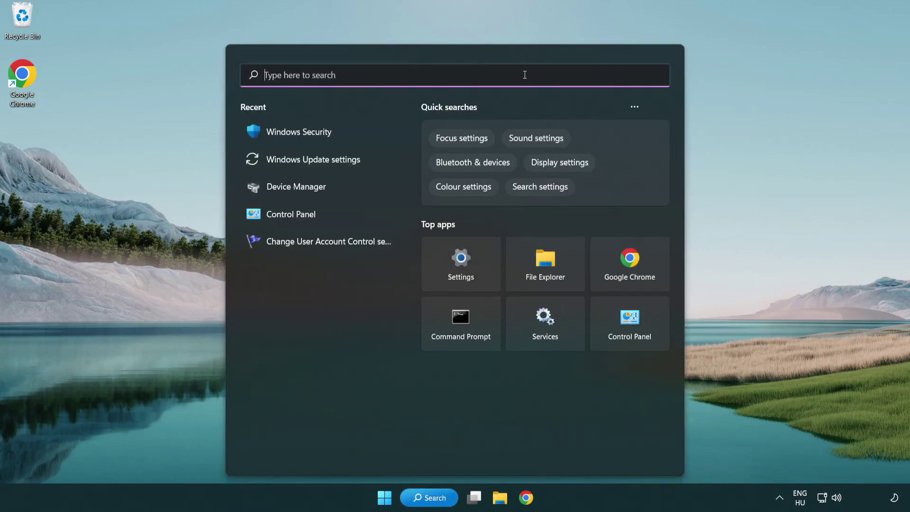
{"action": "type", "text": "devic"}
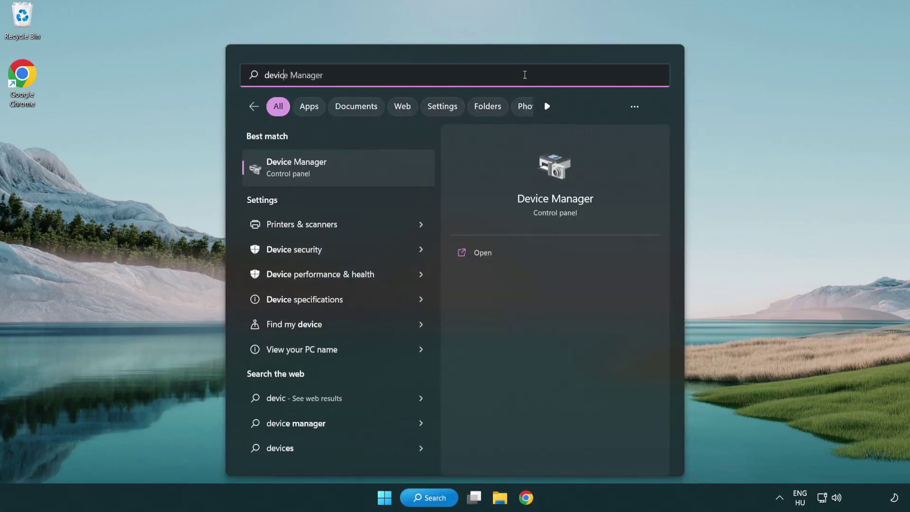
{"action": "type", "text": "e manager"}
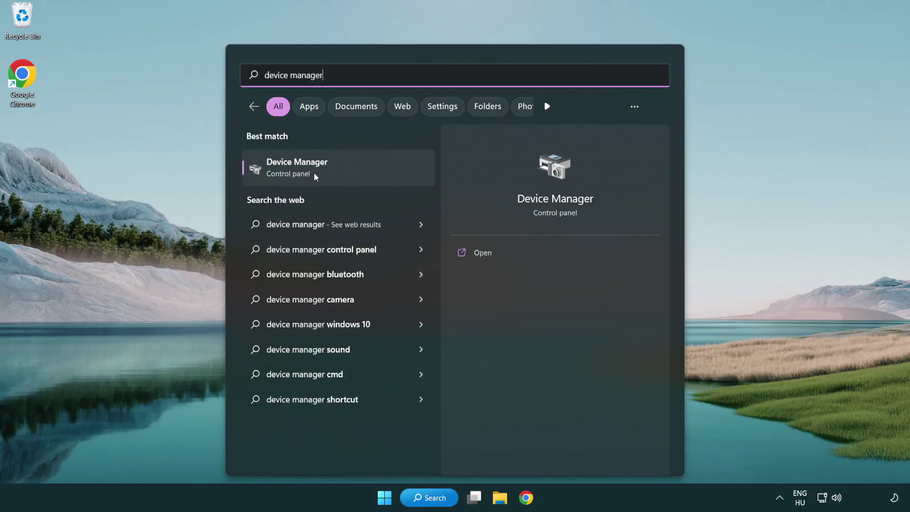
- Launch Device Manager and expand Display adapters to show the VMware SVGA 3D adapter
{"action": "left_click", "coordinate": [364, 171]}
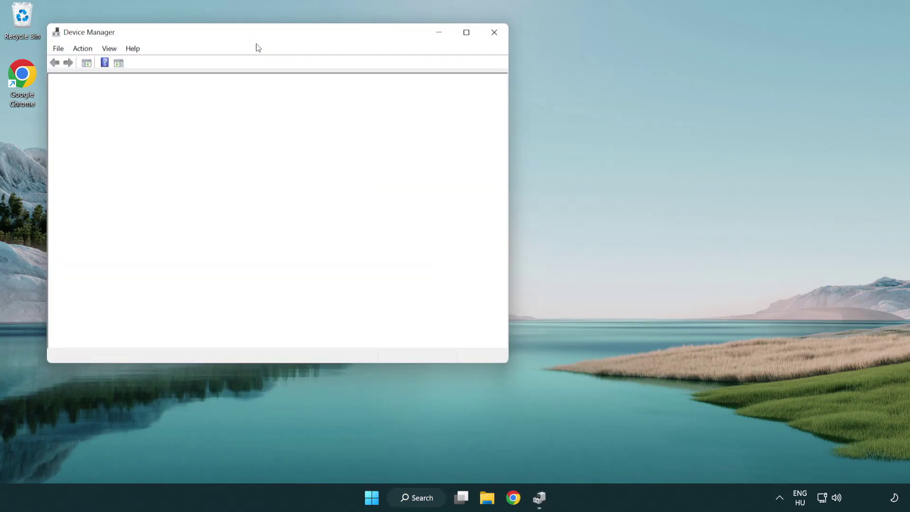
{"action": "left_click_drag", "start_coordinate": [247, 37], "coordinate": [399, 92]}
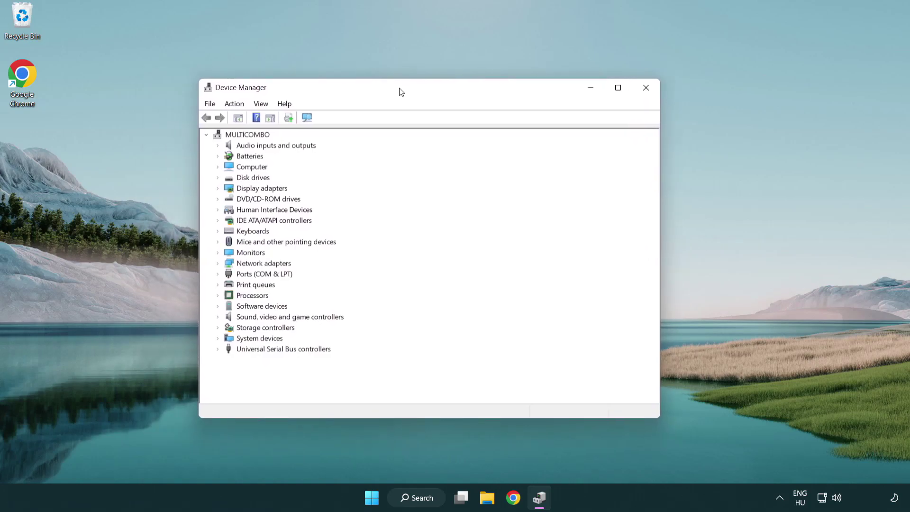
{"action": "left_click", "coordinate": [247, 191]}
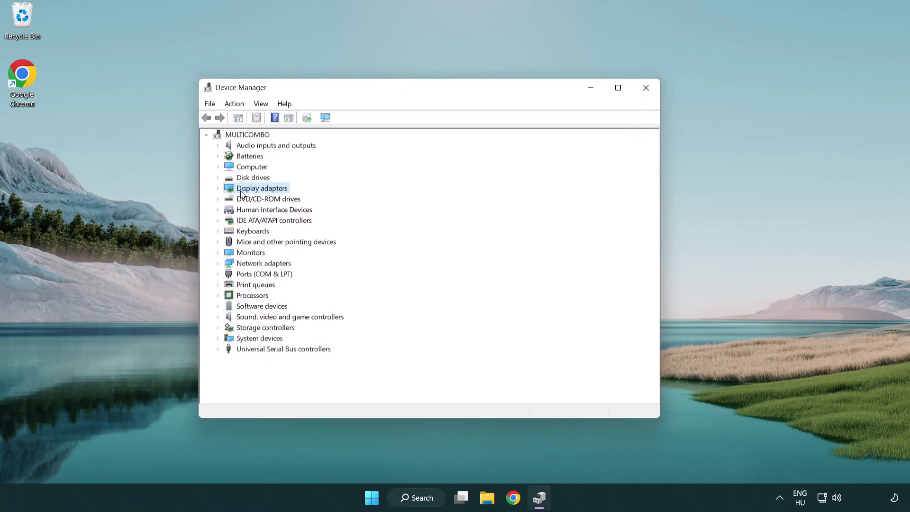
{"action": "left_click", "coordinate": [217, 188]}
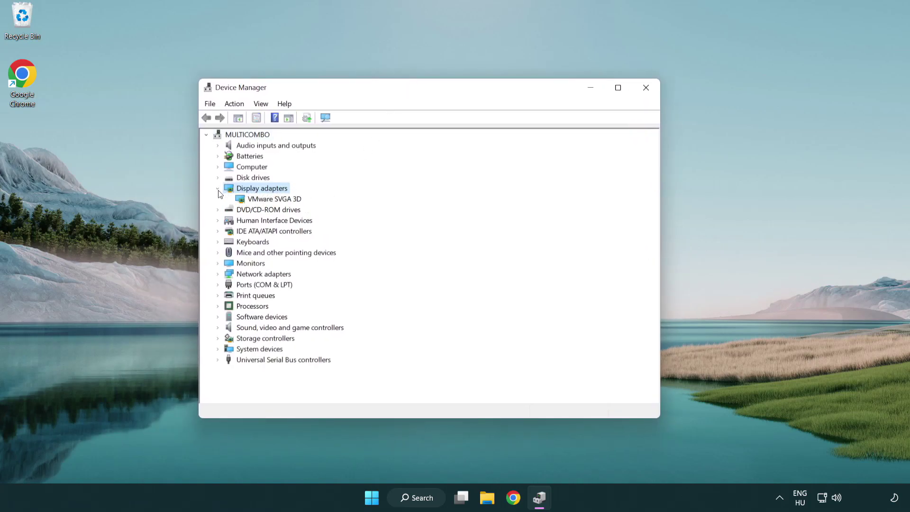
- Run an automatic driver search for VMware SVGA 3D, confirming the best driver is already installed
{"action": "left_click", "coordinate": [268, 201]}
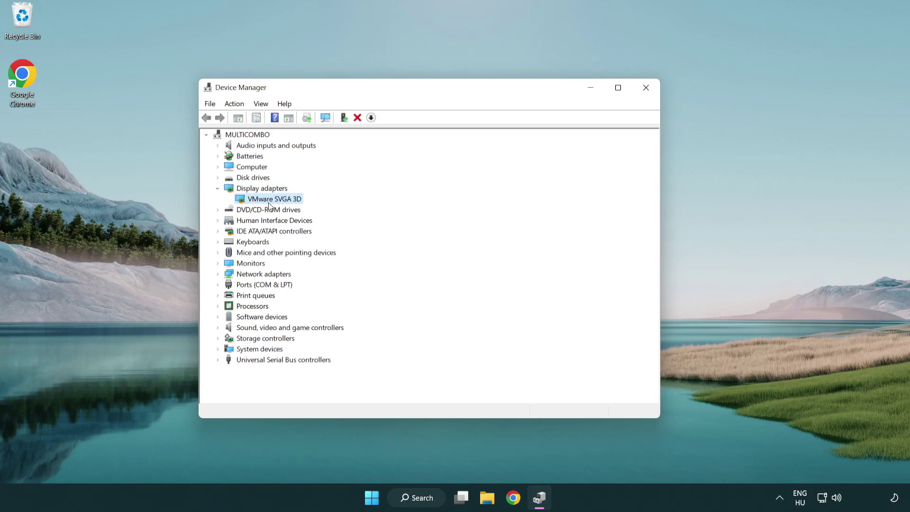
{"action": "right_click", "coordinate": [272, 203]}
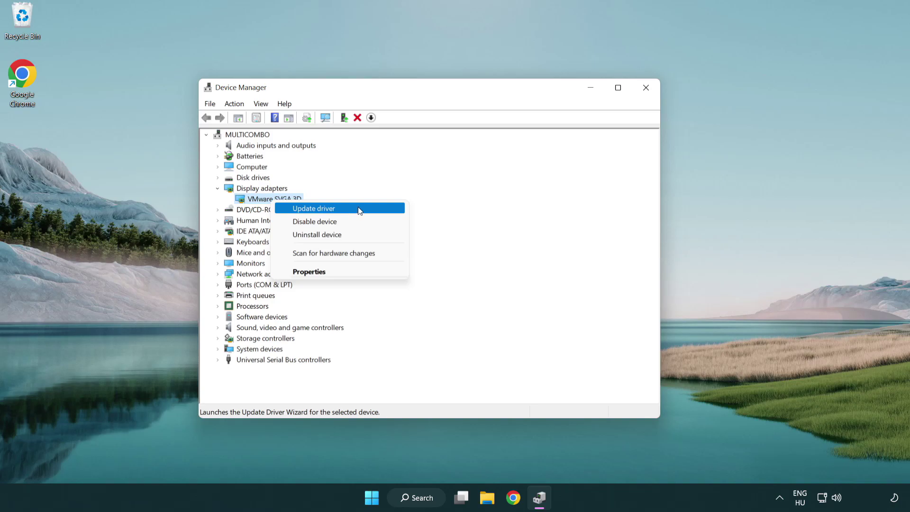
{"action": "left_click", "coordinate": [358, 208]}
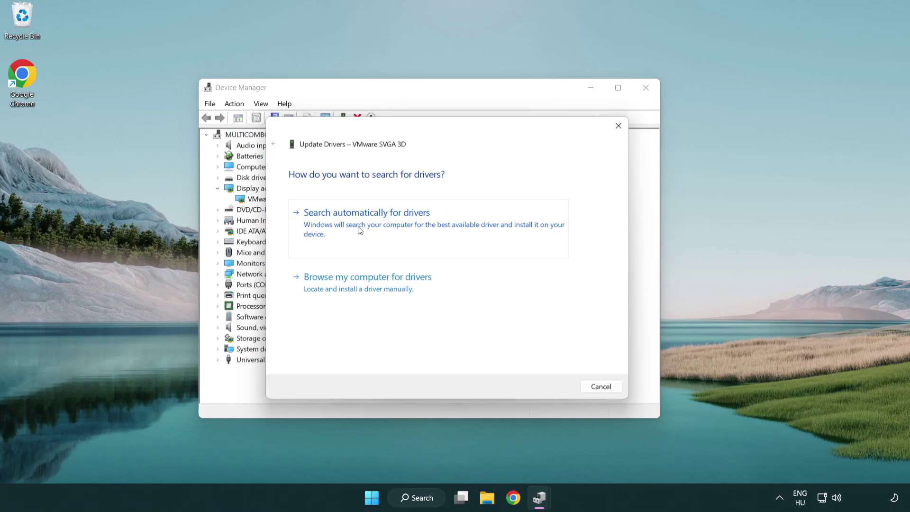
{"action": "left_click", "coordinate": [400, 225]}
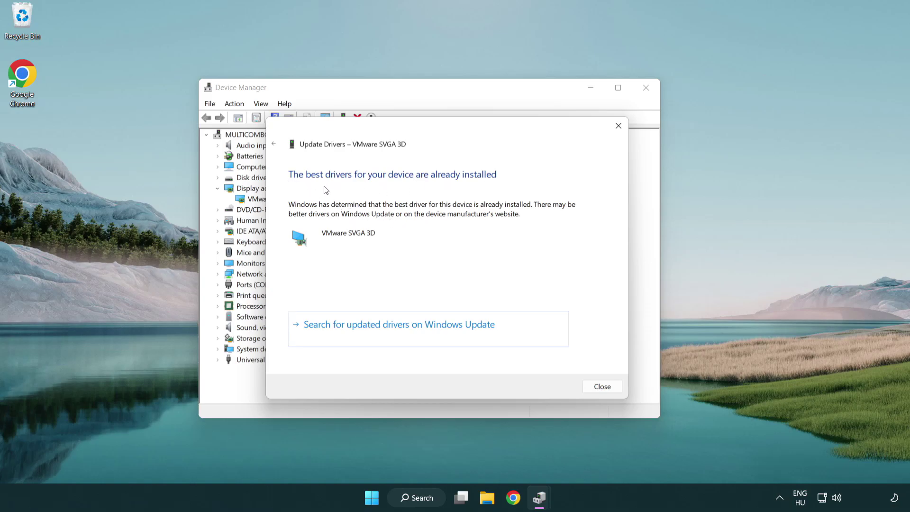
{"action": "left_click", "coordinate": [604, 388]}
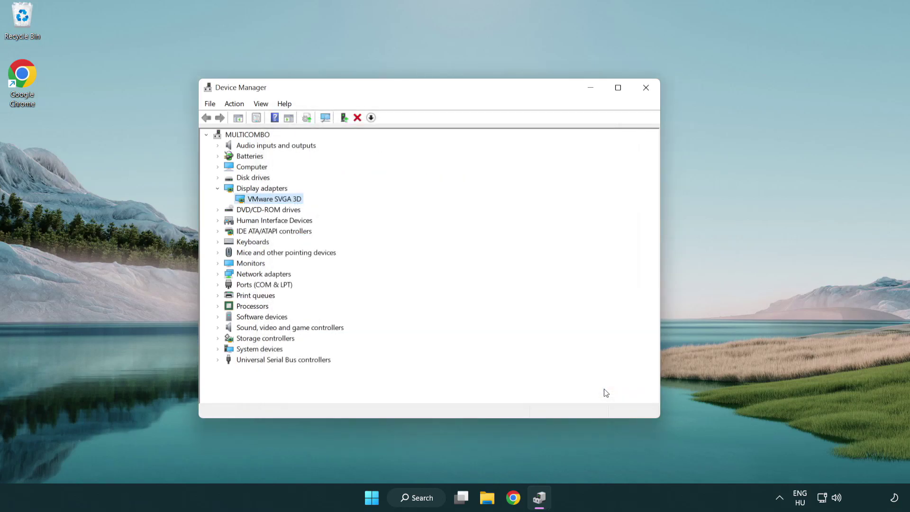
- Close Device Manager and check Windows Update, which reports up to date, last checked 00:42
{"action": "left_click", "coordinate": [647, 88]}
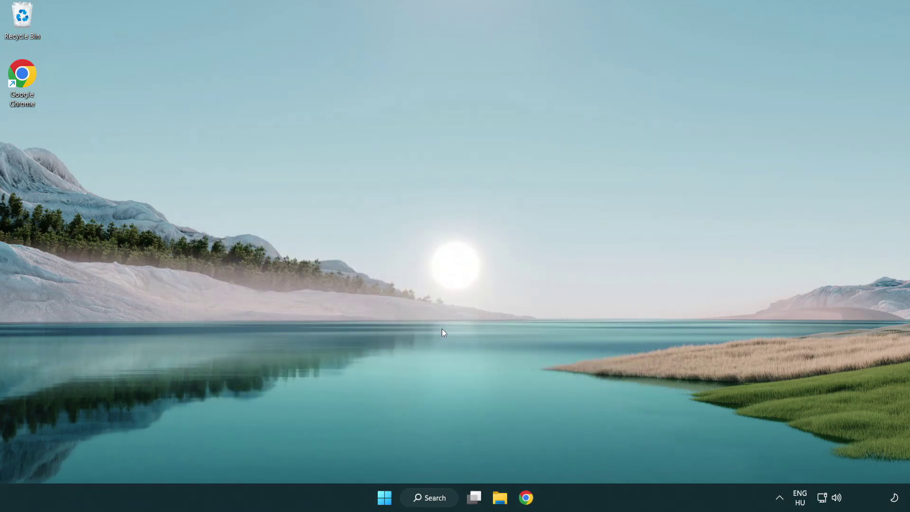
{"action": "left_click", "coordinate": [439, 499]}
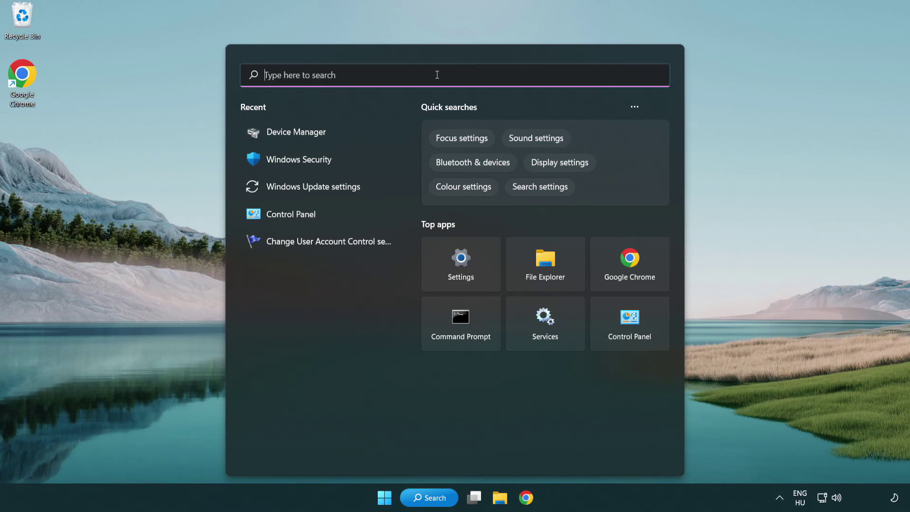
{"action": "type", "text": "update"}
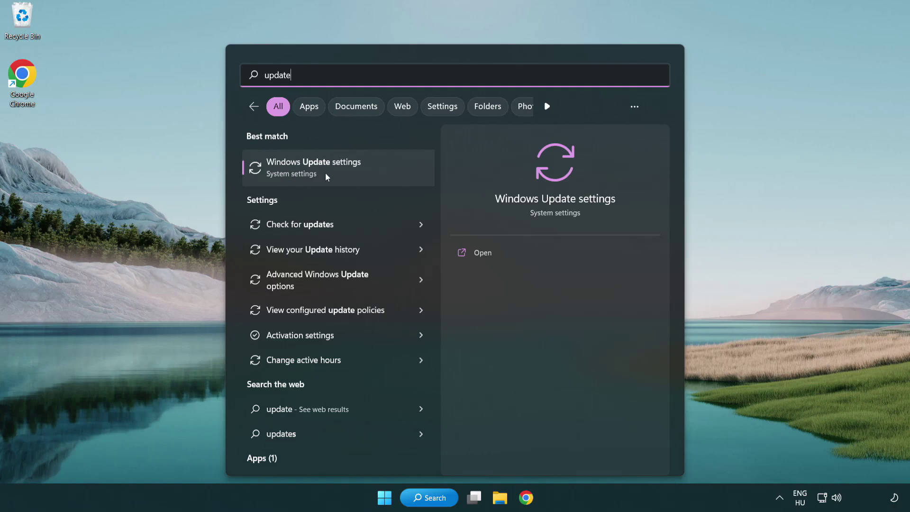
{"action": "left_click", "coordinate": [355, 171]}
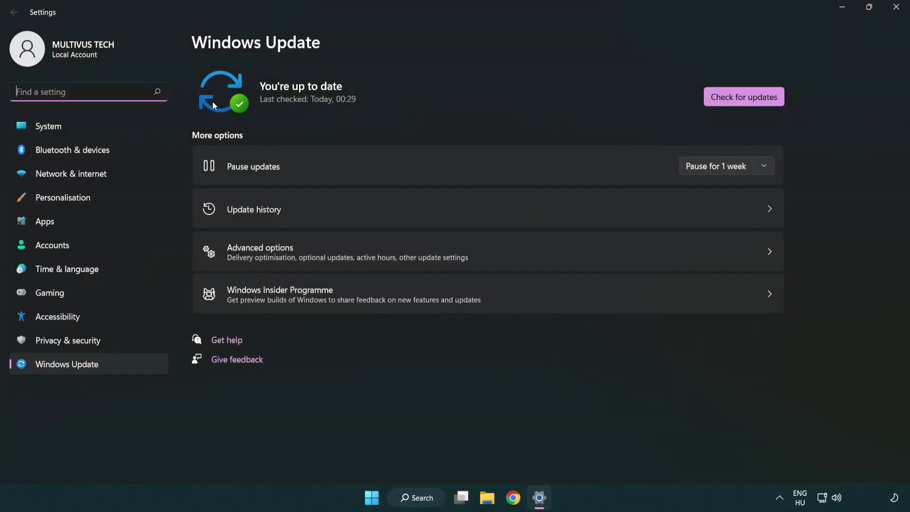
{"action": "left_click", "coordinate": [763, 102]}
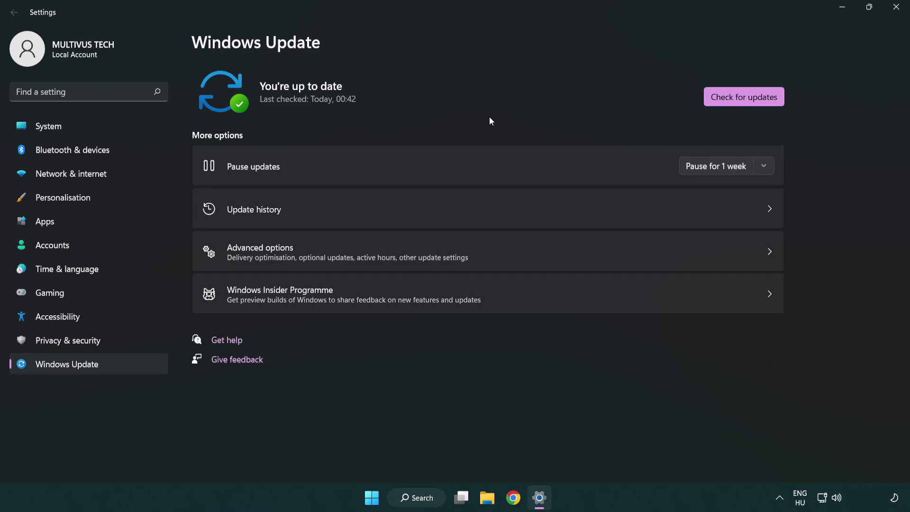
- Set the GAME shortcut to run in Windows 8 compatibility mode and apply the change
{"action": "left_click", "coordinate": [892, 13]}
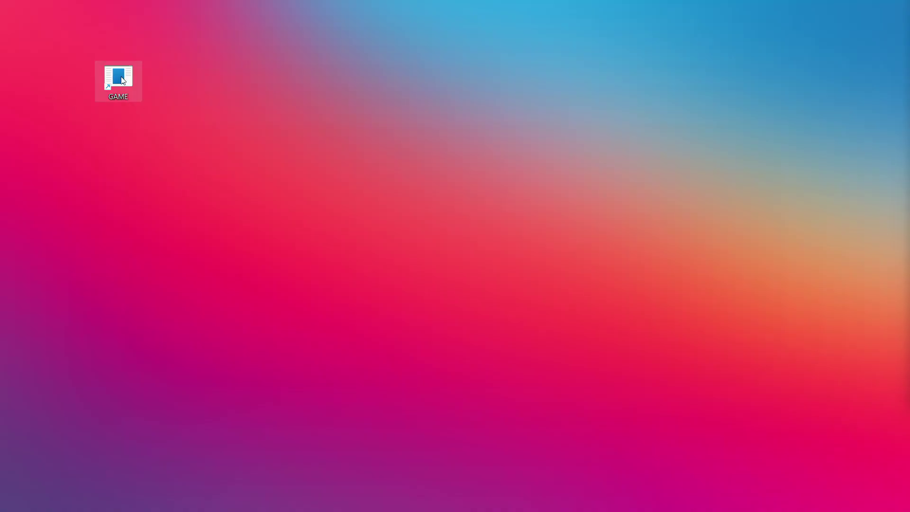
{"action": "right_click", "coordinate": [122, 81]}
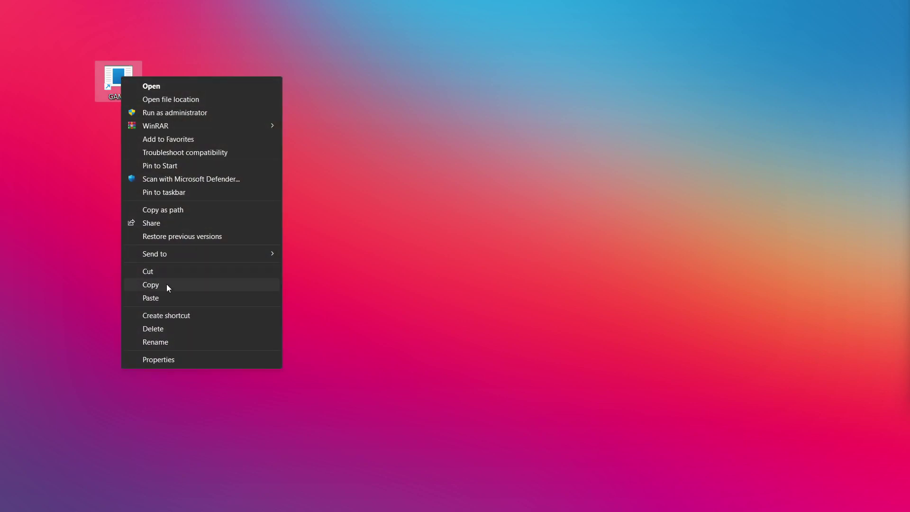
{"action": "left_click", "coordinate": [239, 361]}
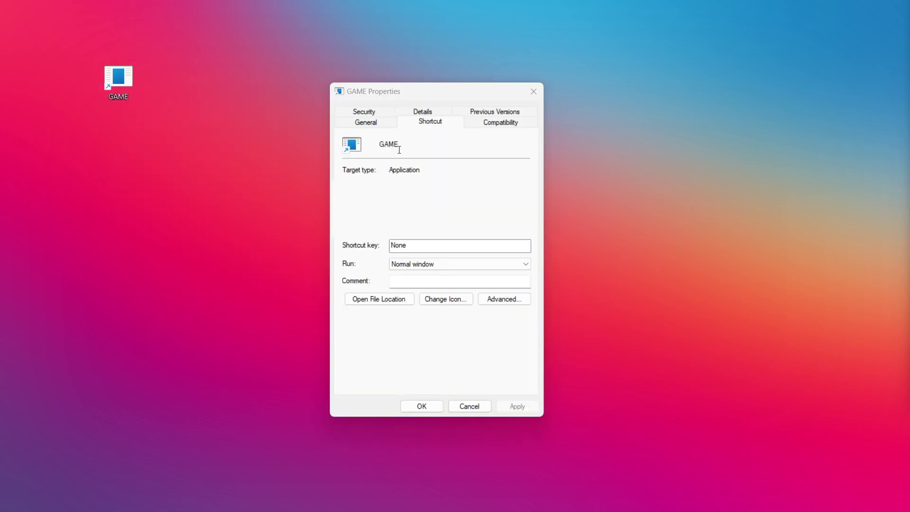
{"action": "left_click", "coordinate": [512, 122]}
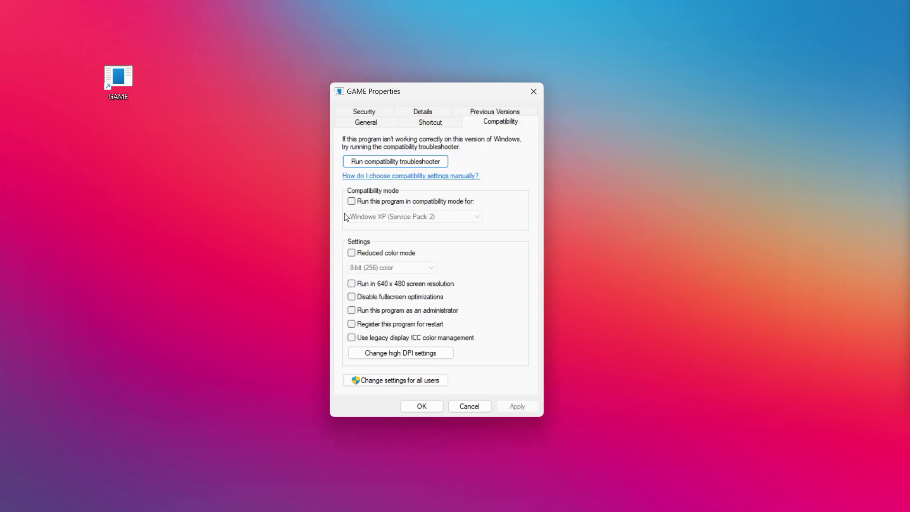
{"action": "left_click", "coordinate": [412, 203]}
{"action": "left_click", "coordinate": [416, 218]}
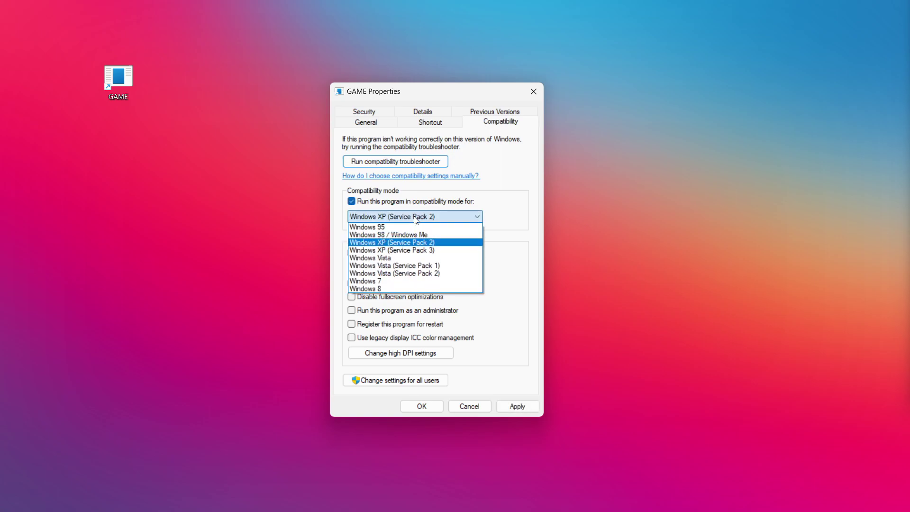
{"action": "left_click", "coordinate": [394, 290]}
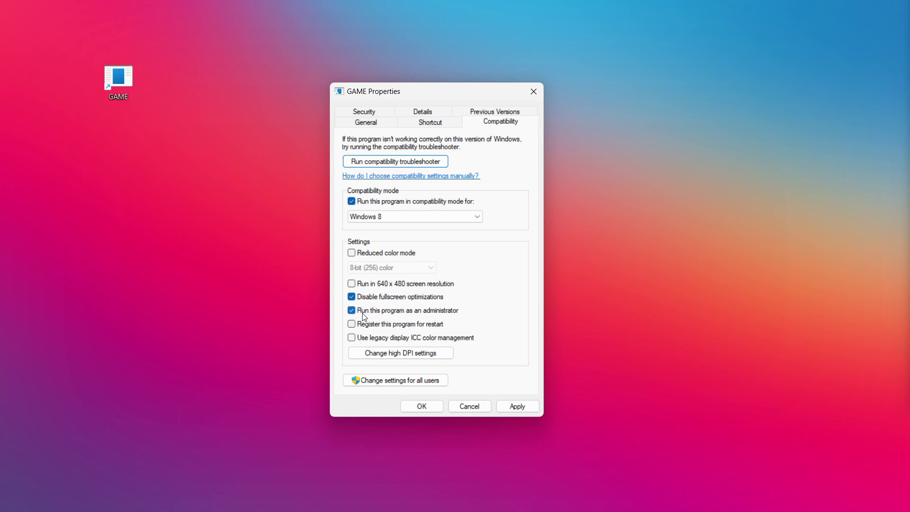
{"action": "left_click", "coordinate": [519, 404]}
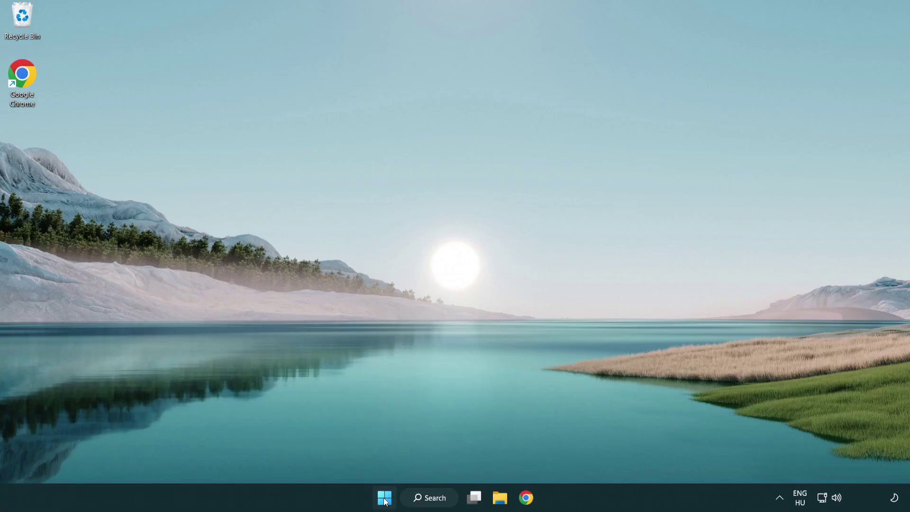
- Open Task Manager from the Start button's menu and show the Startup apps list
{"action": "right_click", "coordinate": [391, 503]}
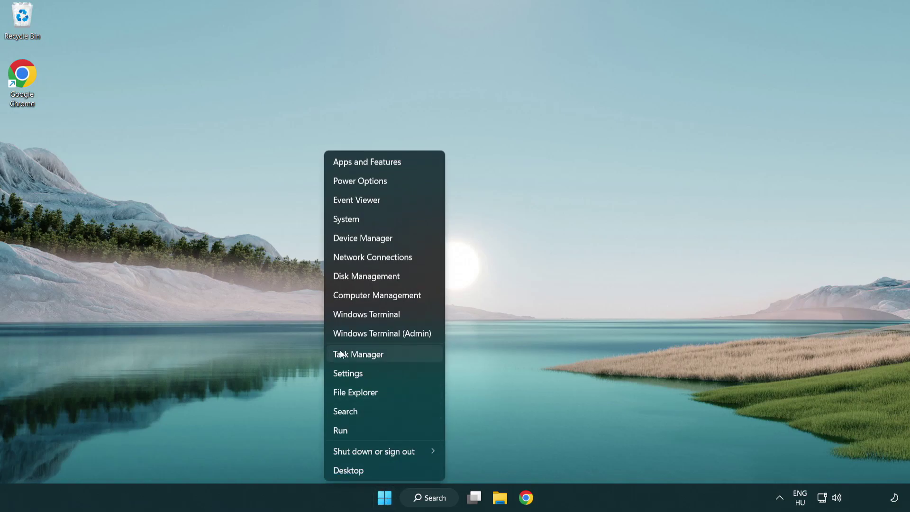
{"action": "left_click", "coordinate": [402, 359]}
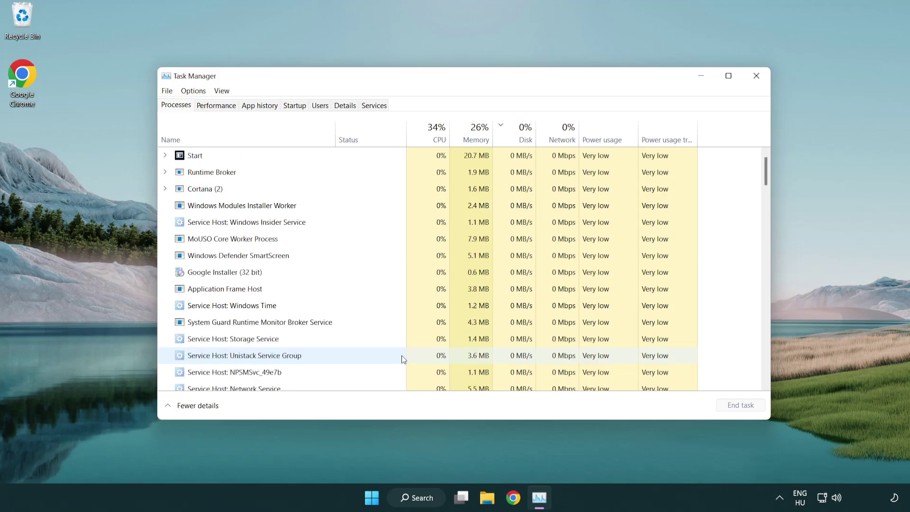
{"action": "left_click", "coordinate": [297, 106]}
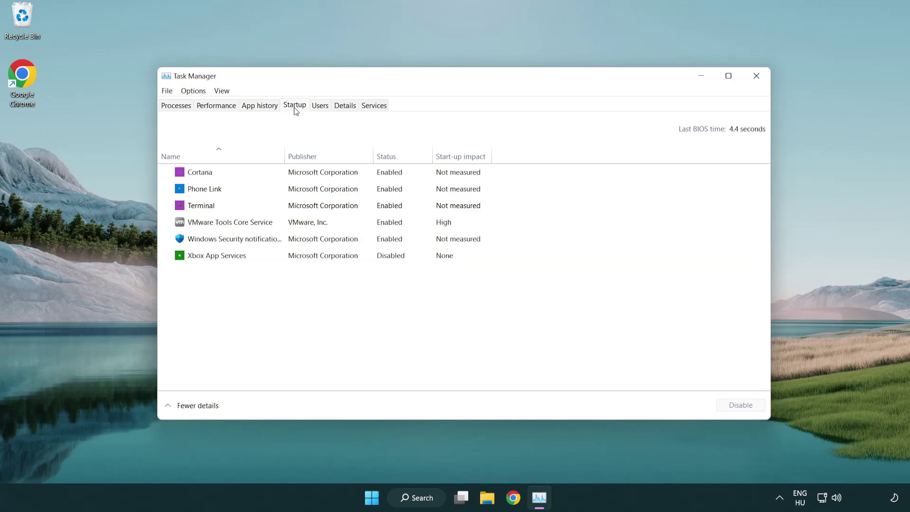
- Disable Terminal, Phone Link, Cortana and Windows Security notifications from launching at startup
{"action": "left_click", "coordinate": [298, 208]}
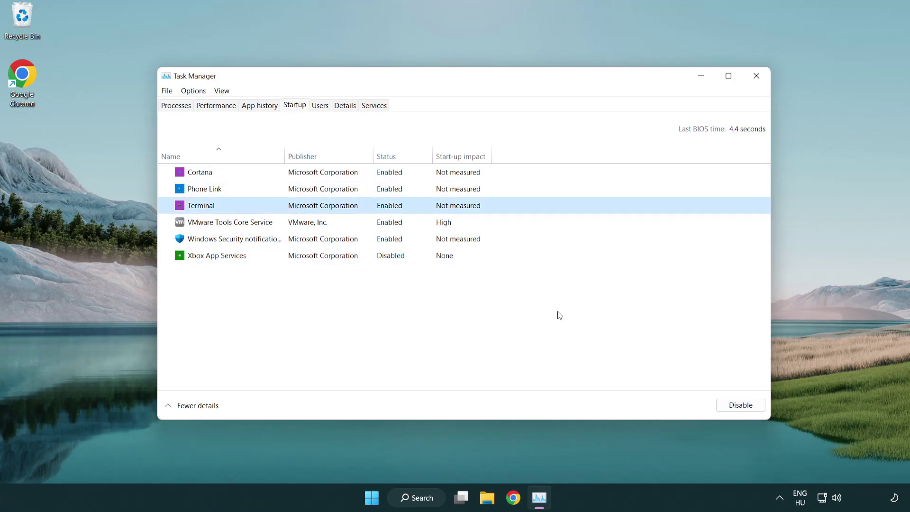
{"action": "left_click", "coordinate": [741, 405]}
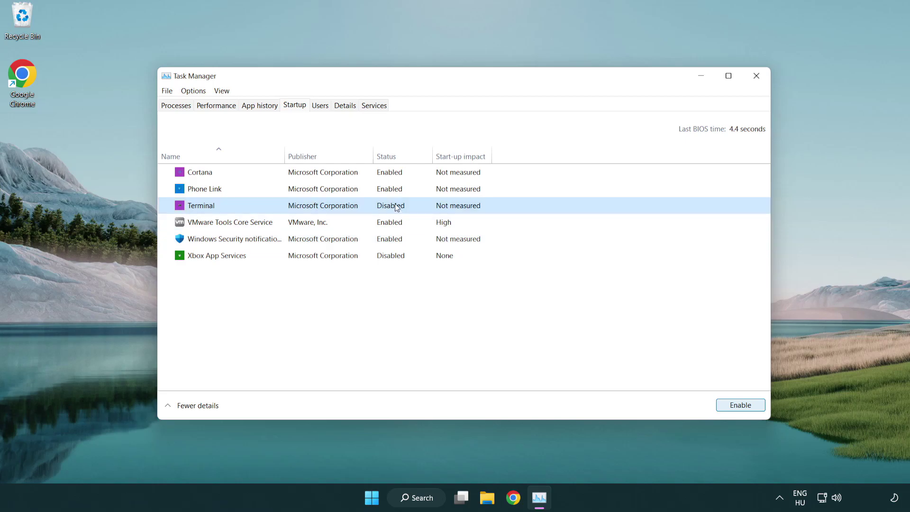
{"action": "left_click", "coordinate": [380, 192]}
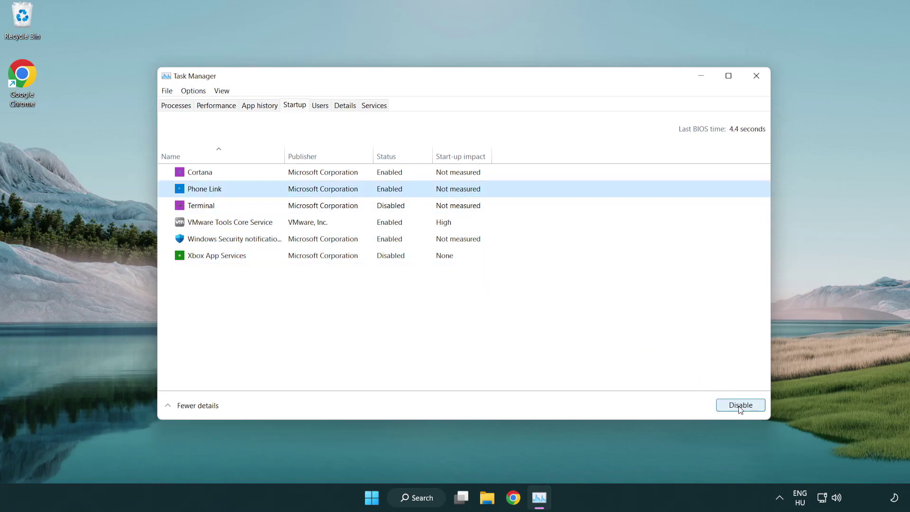
{"action": "left_click", "coordinate": [739, 406]}
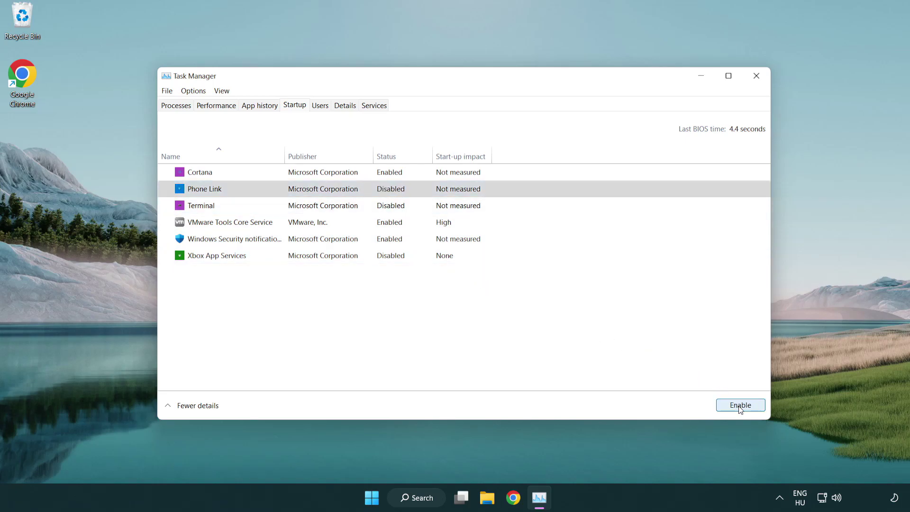
{"action": "left_click", "coordinate": [325, 177]}
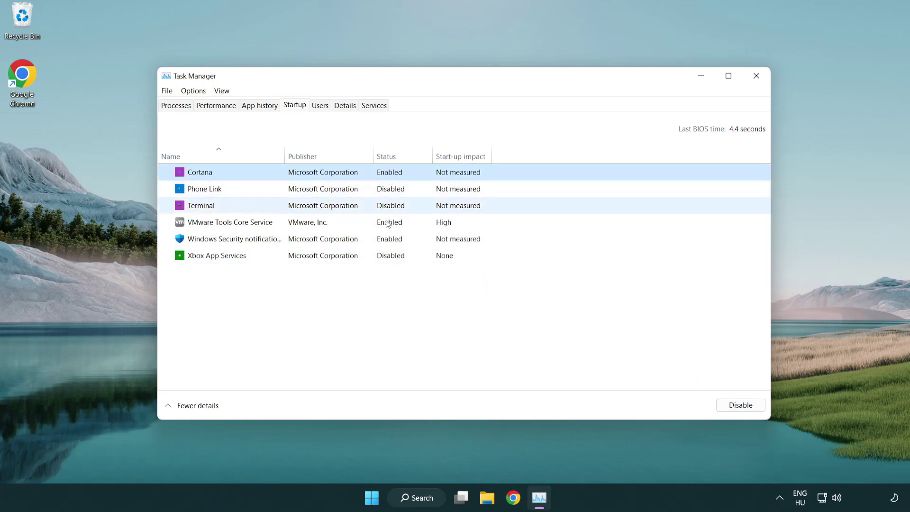
{"action": "left_click", "coordinate": [740, 406]}
{"action": "left_click", "coordinate": [432, 245]}
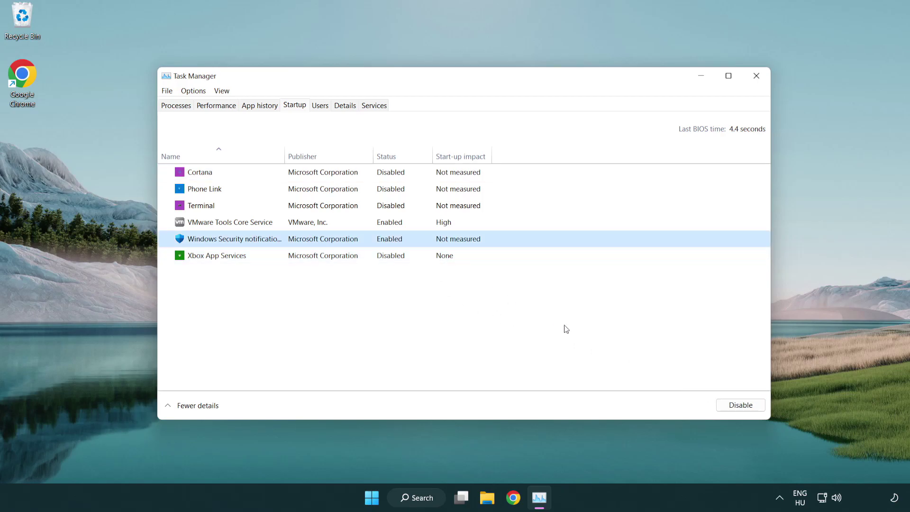
{"action": "left_click", "coordinate": [736, 408]}
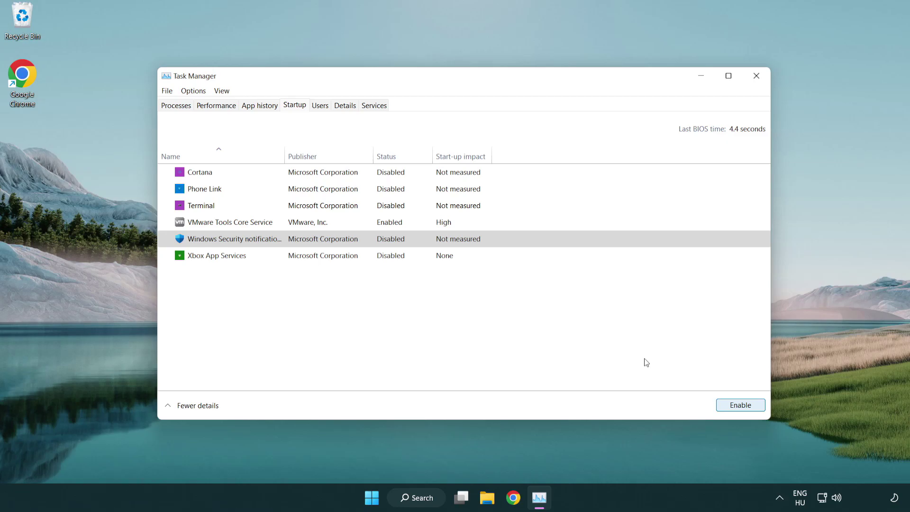
- Close Task Manager and download the DirectX End-User Runtime Web Installer in Chrome
{"action": "left_click", "coordinate": [758, 77]}
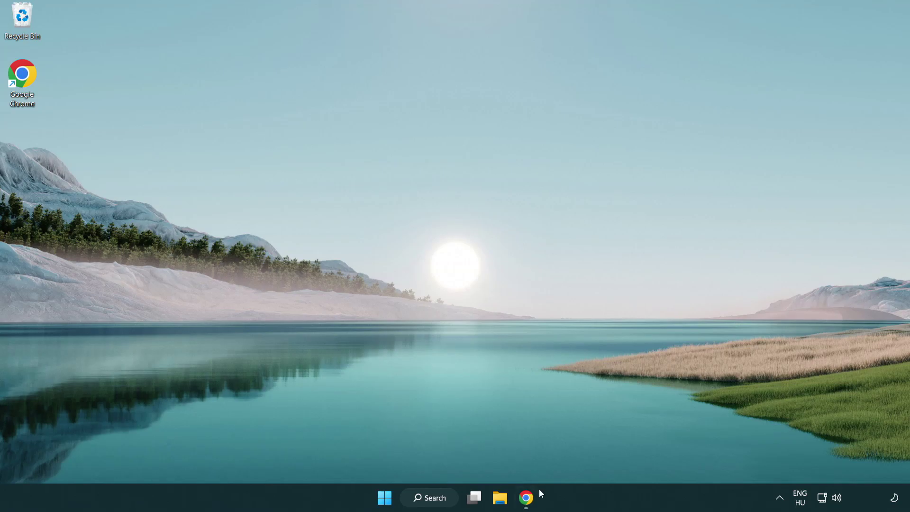
{"action": "left_click", "coordinate": [526, 497]}
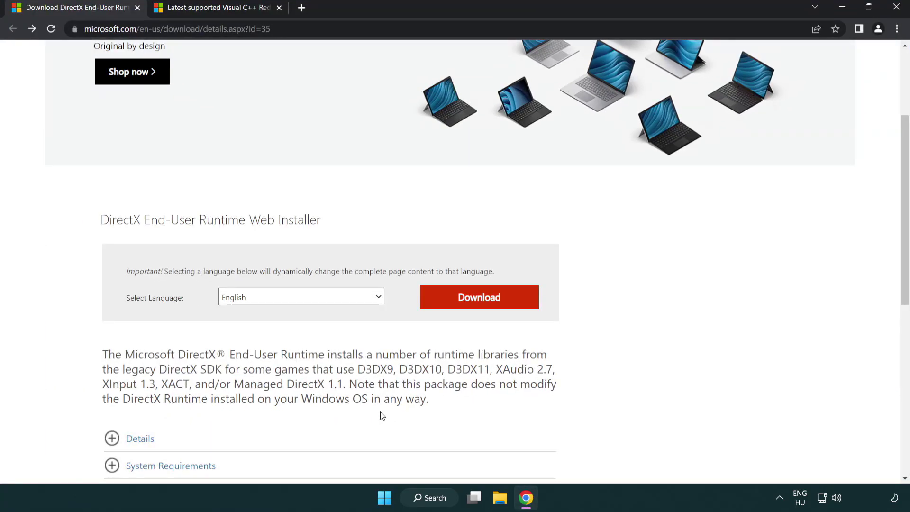
{"action": "scroll", "coordinate": [380, 411], "scroll_direction": "up", "scroll_amount": 3}
{"action": "left_click", "coordinate": [96, 22]}
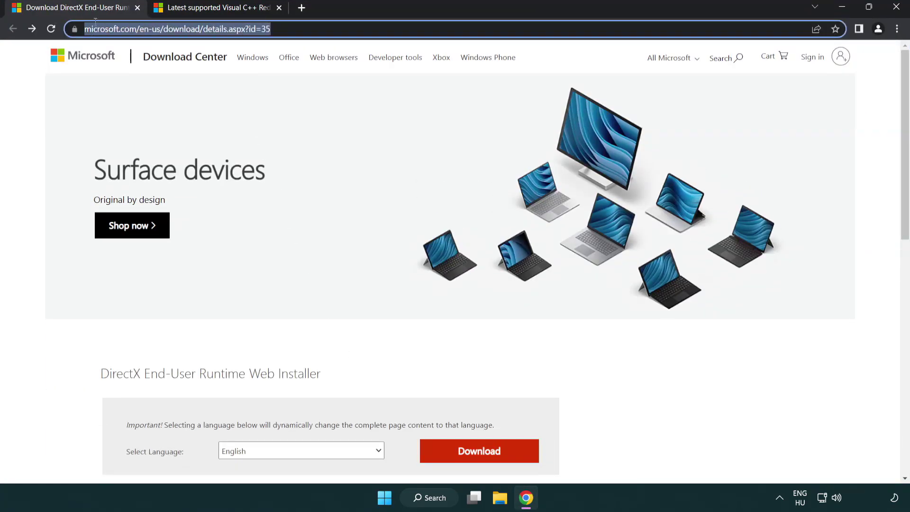
{"action": "left_click", "coordinate": [870, 205]}
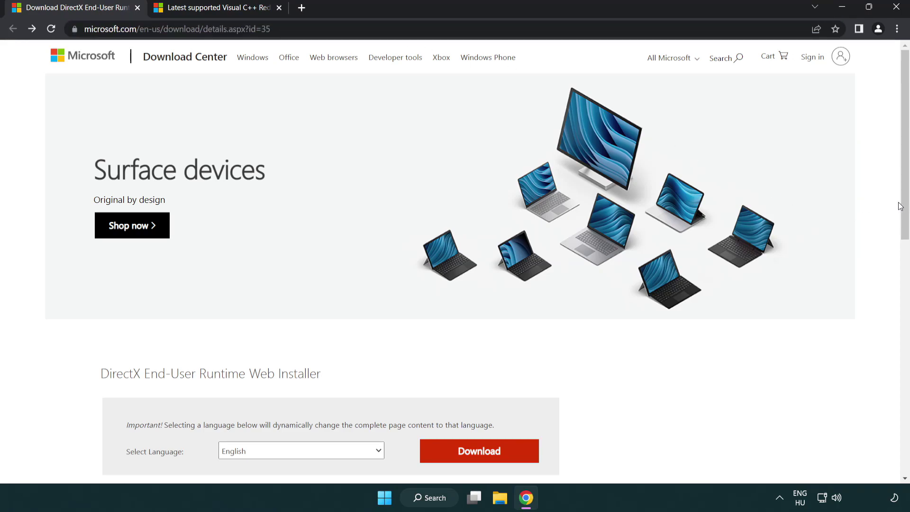
{"action": "left_click_drag", "start_coordinate": [900, 206], "coordinate": [900, 263]}
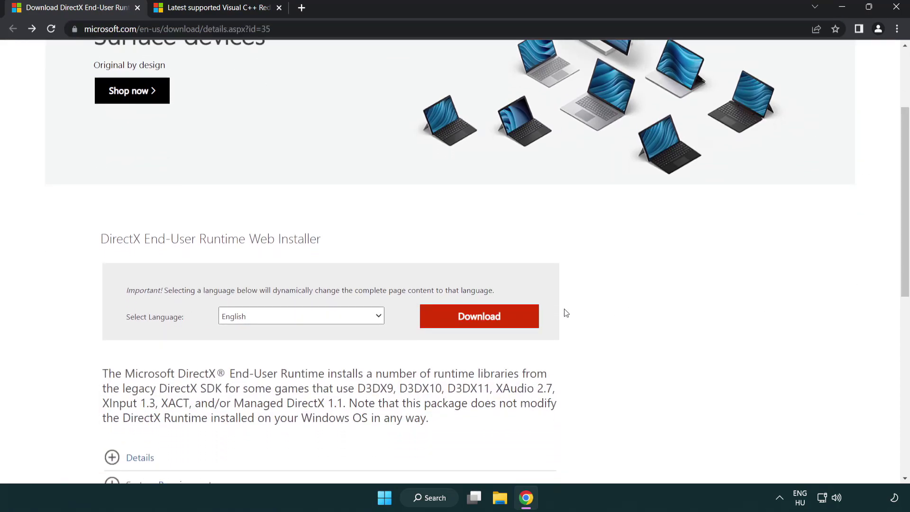
{"action": "left_click", "coordinate": [483, 327]}
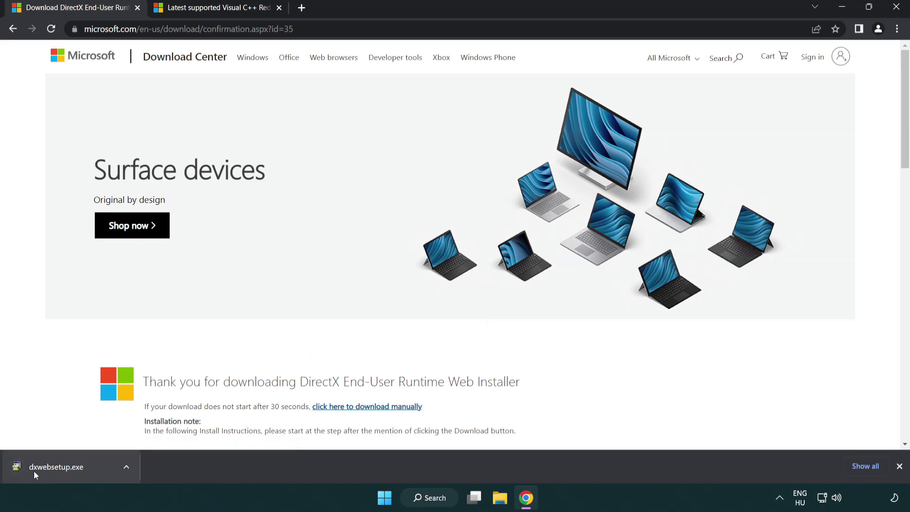
- Run dxwebsetup.exe, accept the licence, decline the Bing Bar, and finish DirectX setup
{"action": "left_click", "coordinate": [59, 469]}
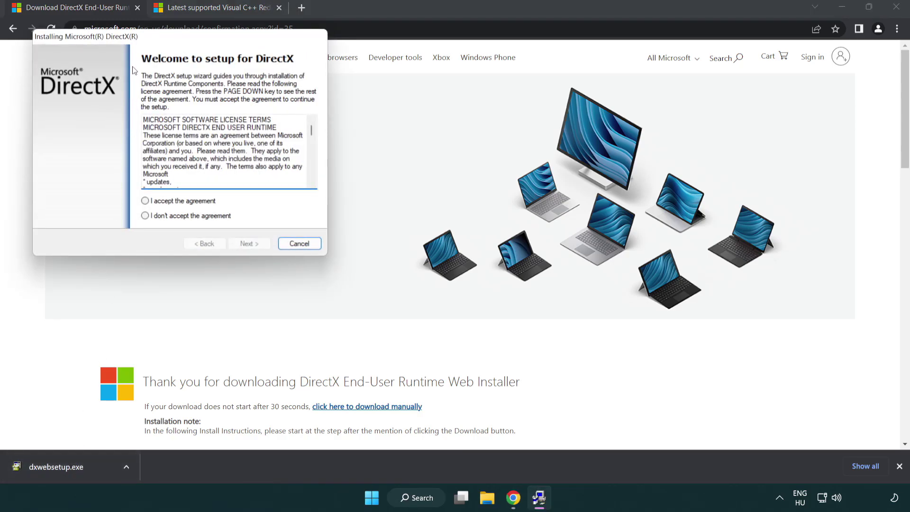
{"action": "left_click_drag", "start_coordinate": [138, 43], "coordinate": [401, 144]}
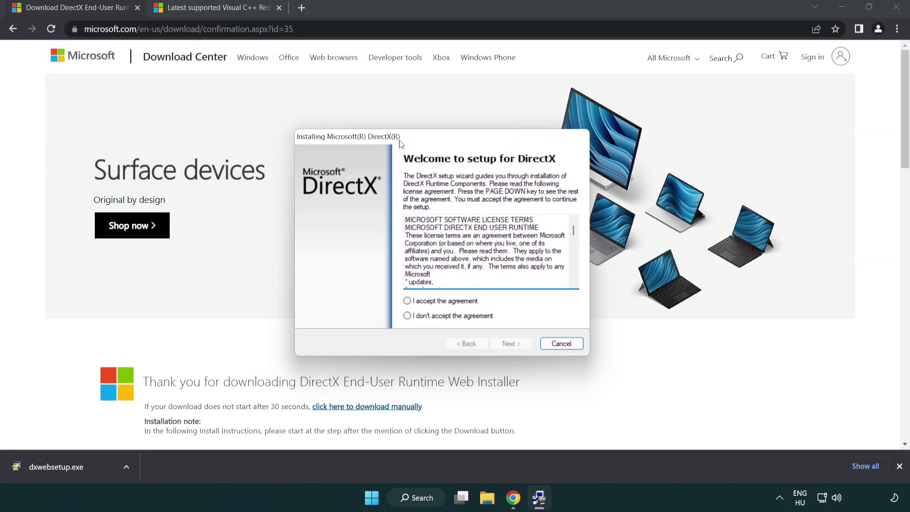
{"action": "left_click_drag", "start_coordinate": [576, 232], "coordinate": [574, 273]}
{"action": "left_click", "coordinate": [408, 301]}
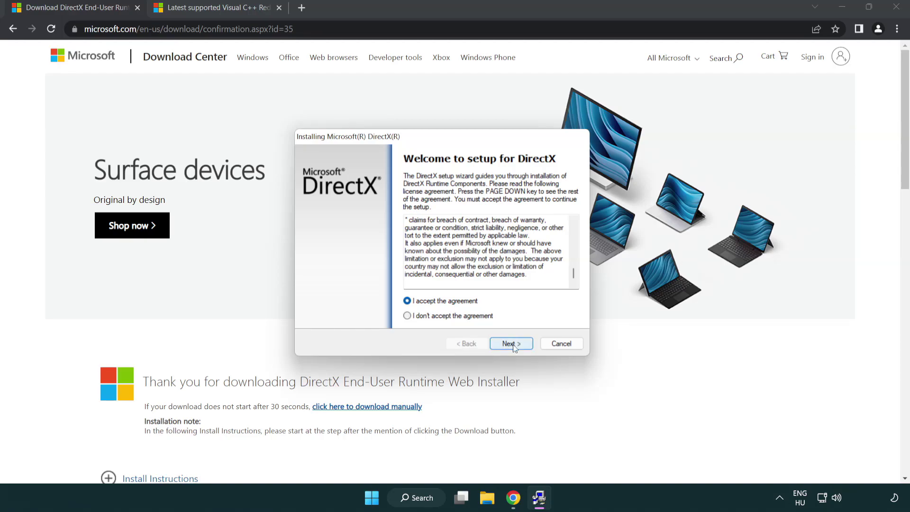
{"action": "left_click", "coordinate": [513, 345]}
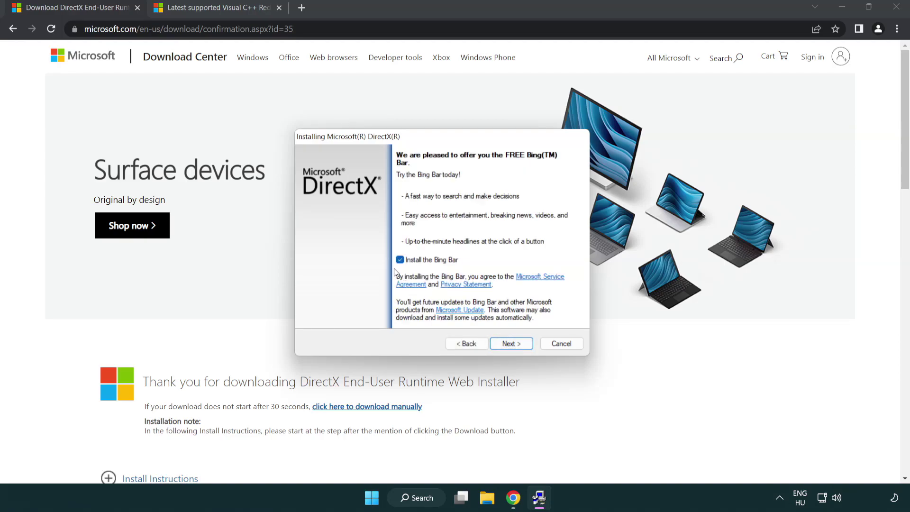
{"action": "left_click", "coordinate": [514, 344]}
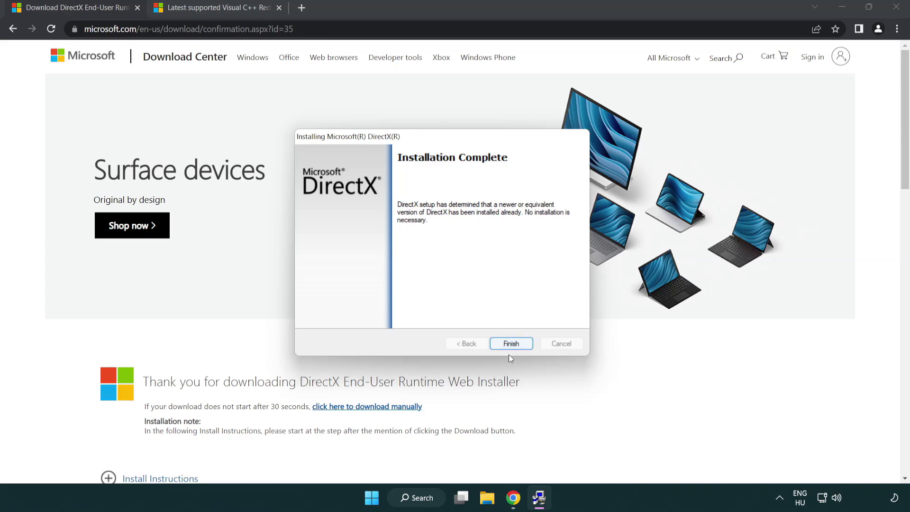
{"action": "left_click", "coordinate": [511, 340]}
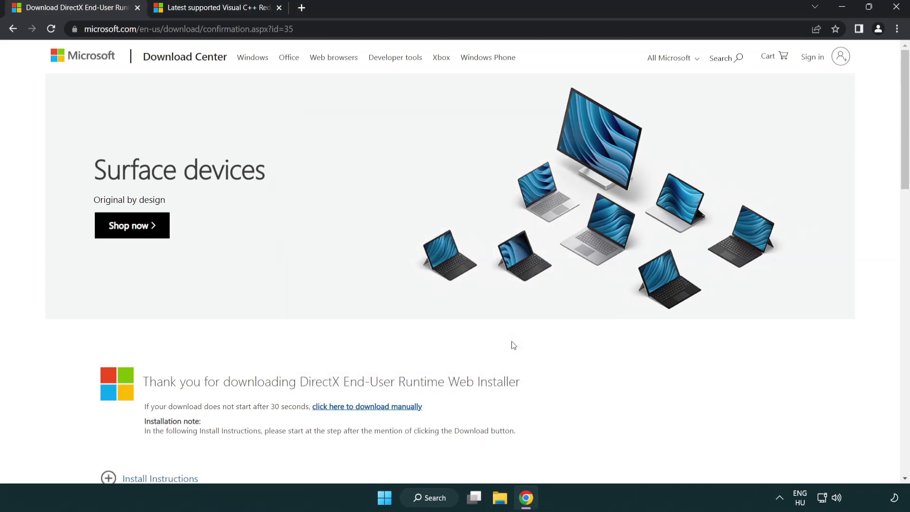
- Close the DirectX tab and download the ARM64, x86 and x64 vc_redist installers
{"action": "left_click", "coordinate": [137, 8]}
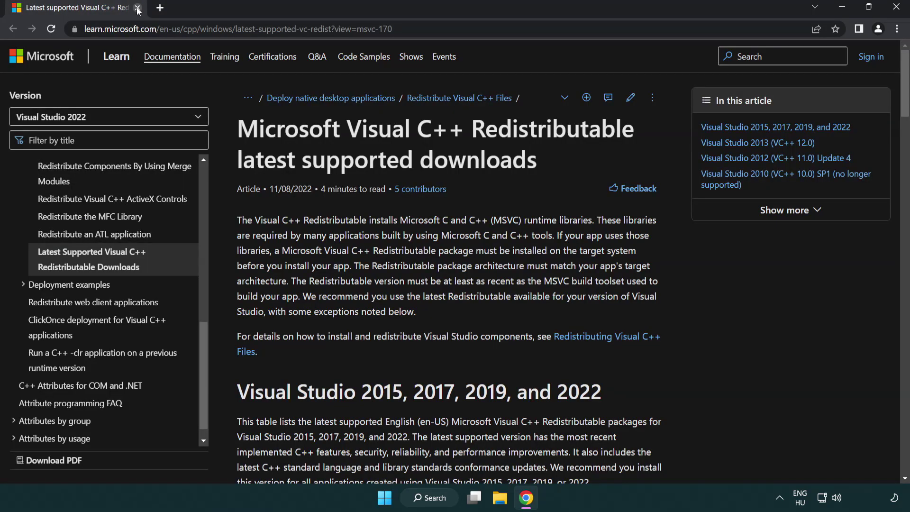
{"action": "left_click", "coordinate": [421, 32]}
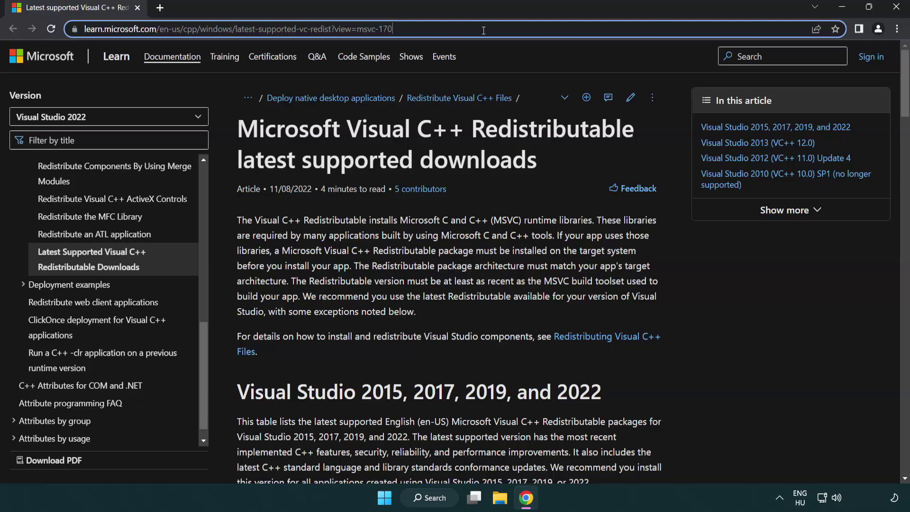
{"action": "left_click", "coordinate": [469, 156]}
{"action": "scroll", "coordinate": [469, 156], "scroll_direction": "down", "scroll_amount": 6}
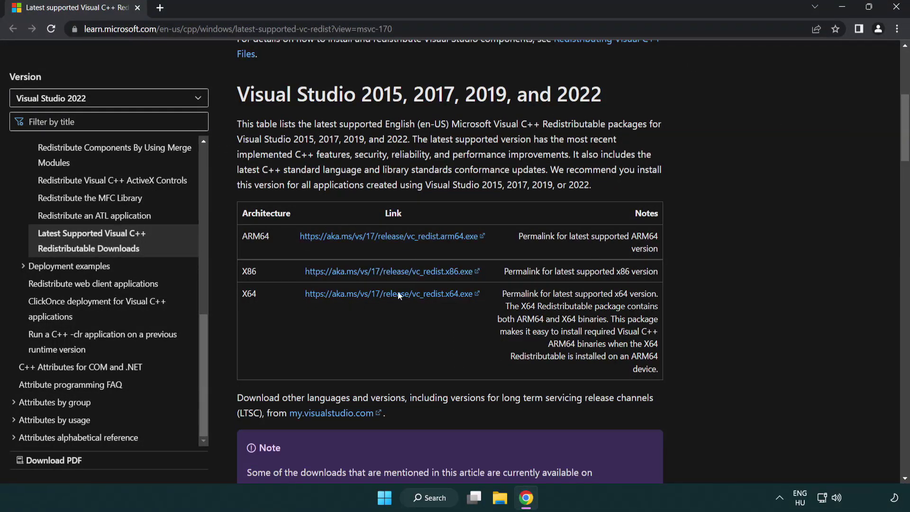
{"action": "left_click", "coordinate": [374, 242]}
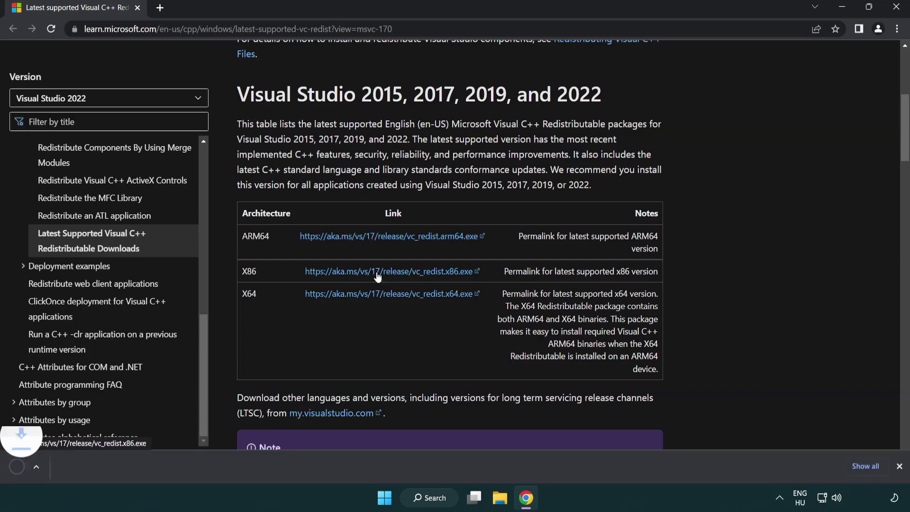
{"action": "left_click", "coordinate": [379, 273]}
{"action": "left_click", "coordinate": [382, 295]}
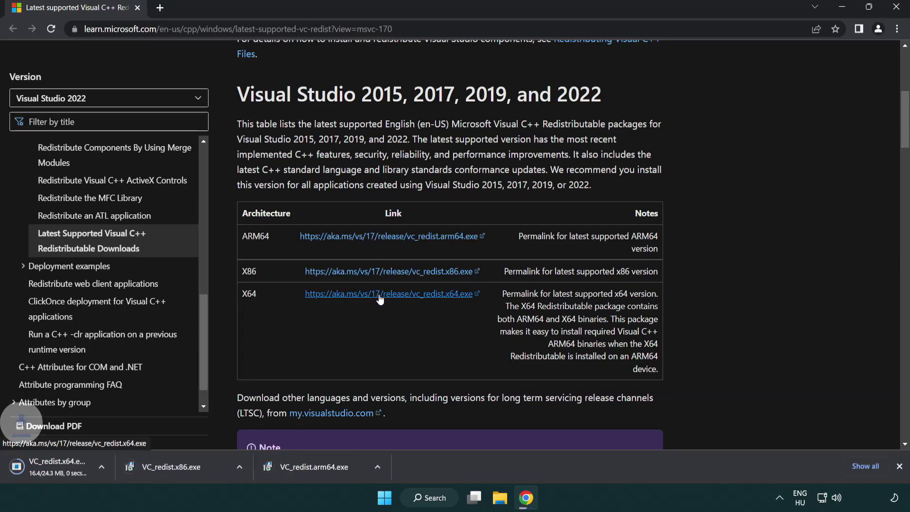
- Try installing the ARM64 Visual C++ Redistributable and dismiss it after it fails as unsupported
{"action": "left_click", "coordinate": [348, 474]}
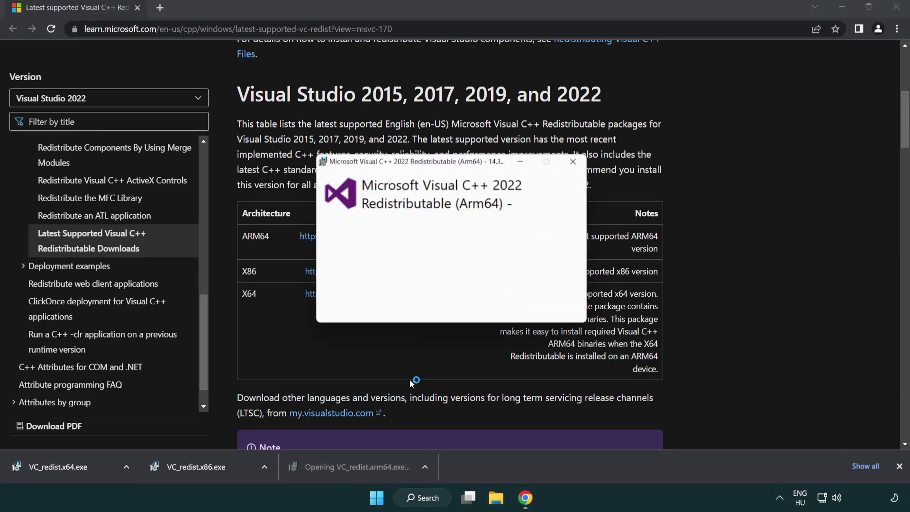
{"action": "left_click_drag", "start_coordinate": [585, 233], "coordinate": [588, 275]}
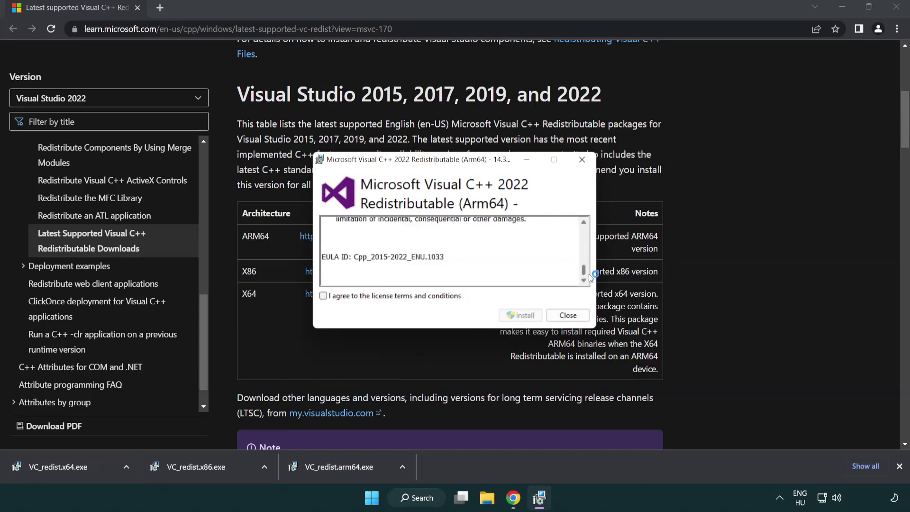
{"action": "left_click", "coordinate": [323, 296]}
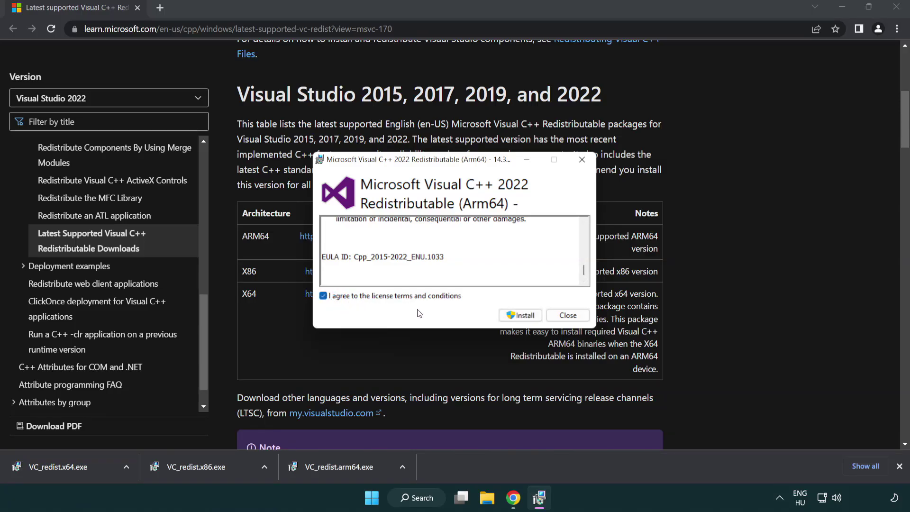
{"action": "left_click", "coordinate": [508, 315]}
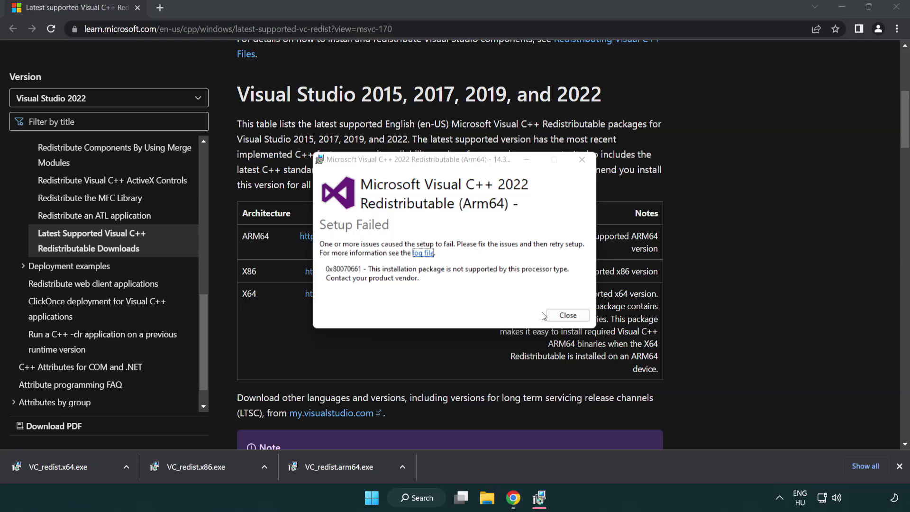
{"action": "left_click", "coordinate": [568, 316]}
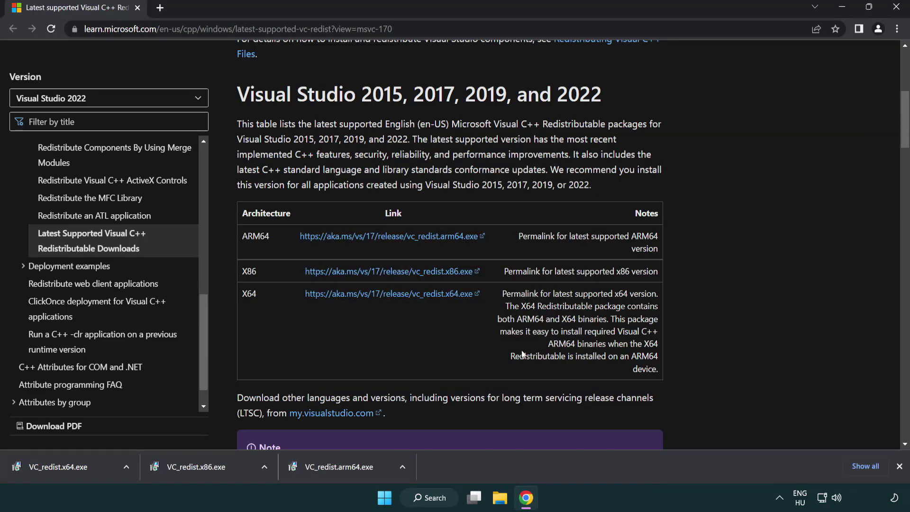
- Install the x86 and x64 Visual C++ 2015-2022 redistributables, closing each without restarting
{"action": "left_click", "coordinate": [204, 472]}
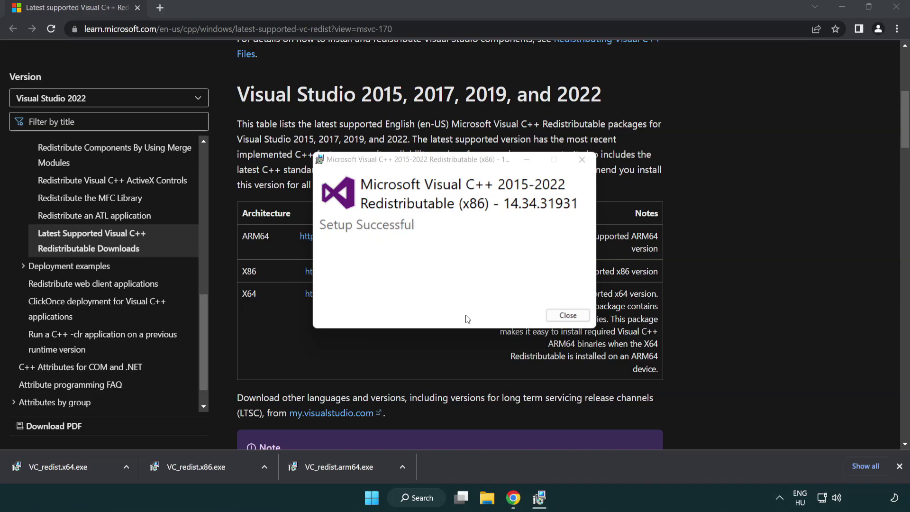
{"action": "left_click", "coordinate": [569, 316]}
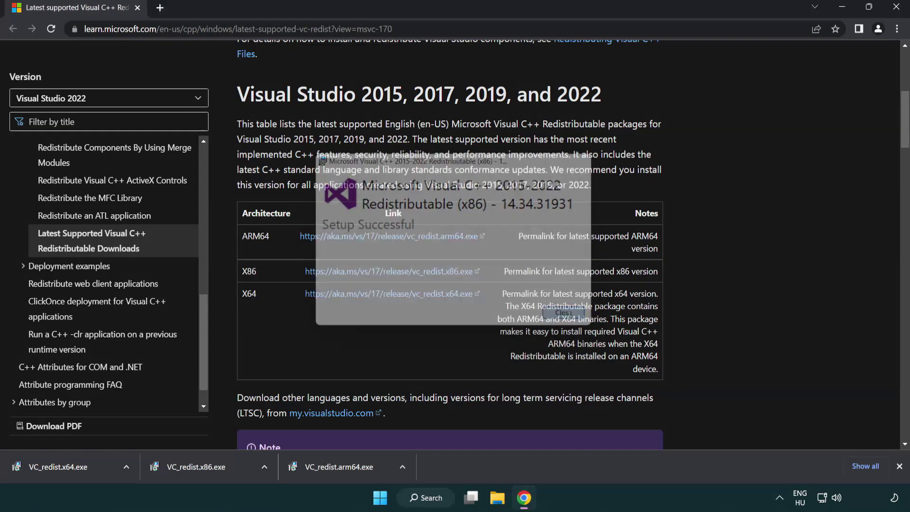
{"action": "left_click", "coordinate": [69, 466]}
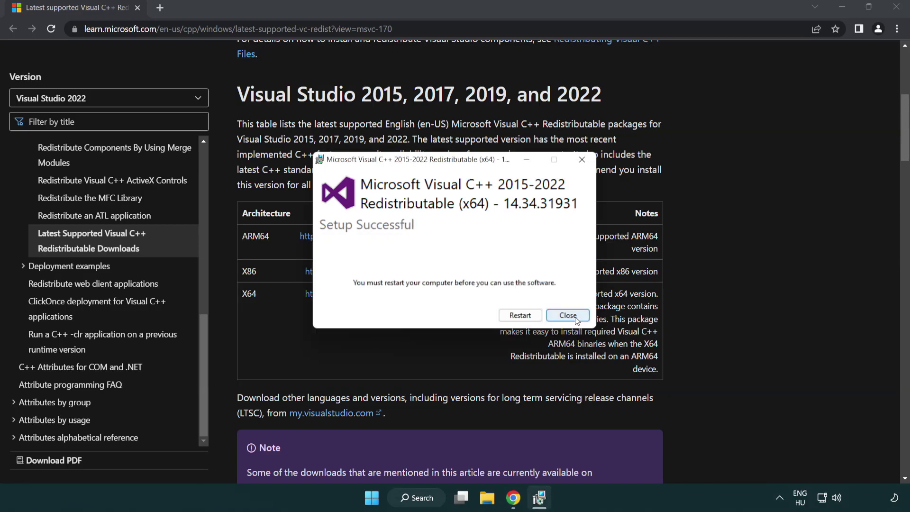
{"action": "left_click", "coordinate": [577, 321]}
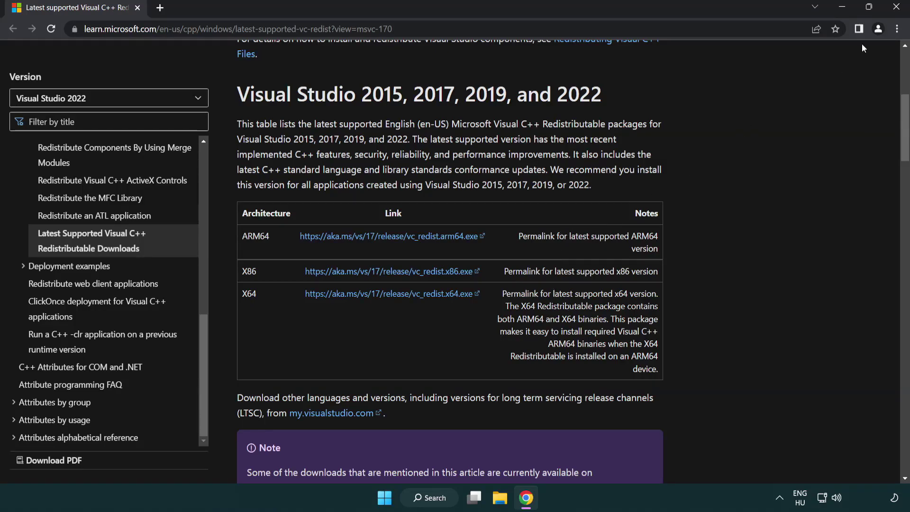
- Close Chrome, open an administrator Command Prompt and run sfc /scannow
{"action": "left_click", "coordinate": [896, 9]}
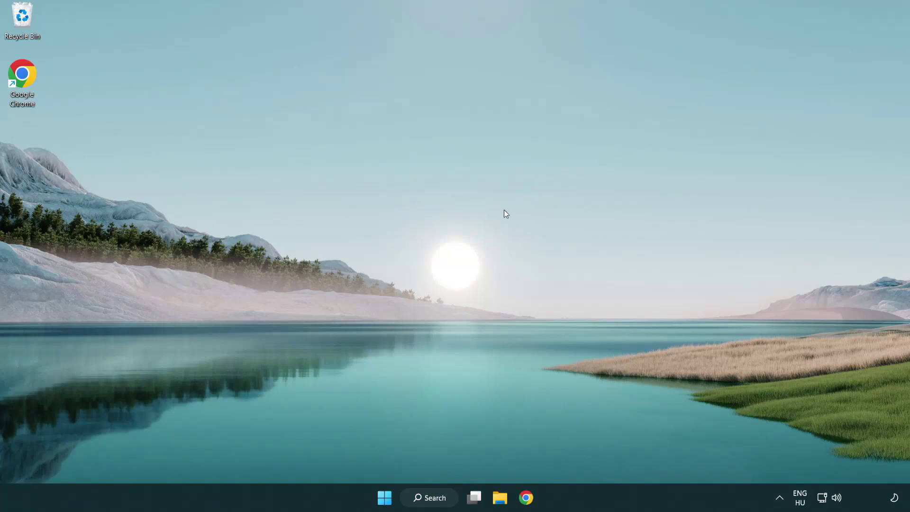
{"action": "left_click", "coordinate": [426, 502]}
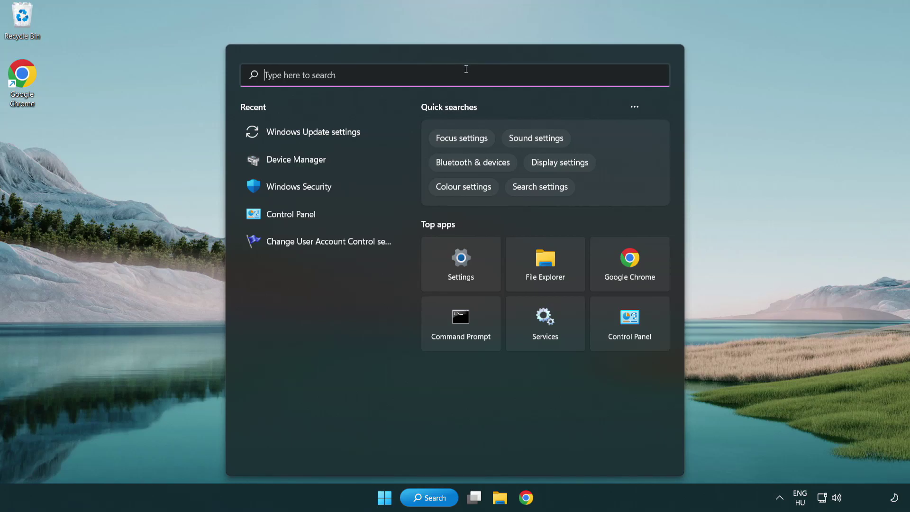
{"action": "type", "text": "cmd"}
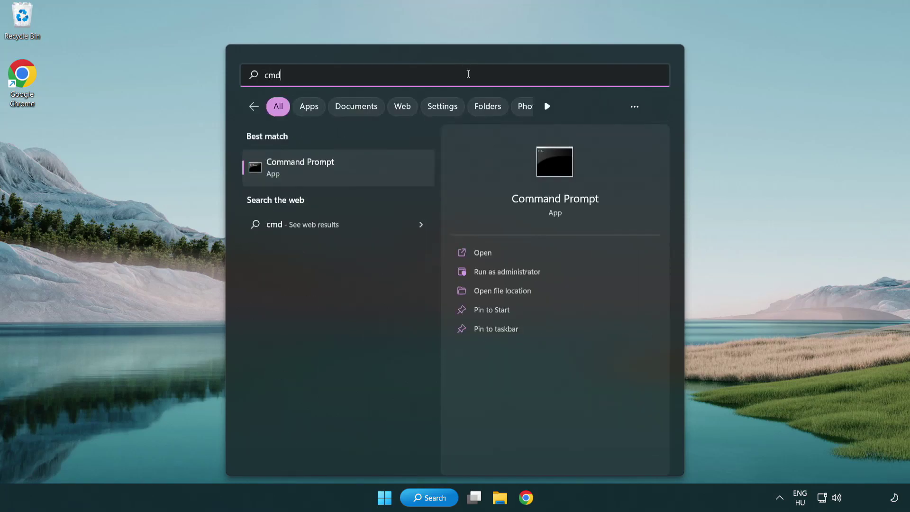
{"action": "right_click", "coordinate": [350, 174]}
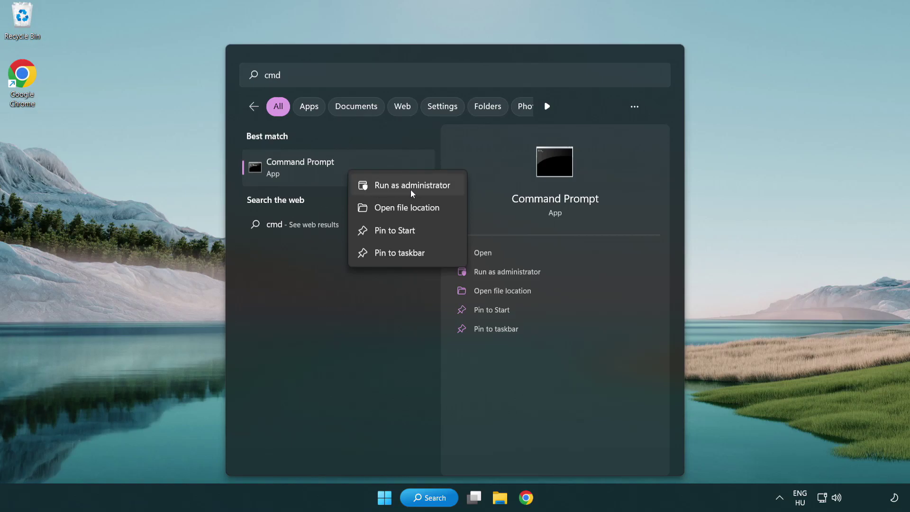
{"action": "left_click", "coordinate": [410, 189]}
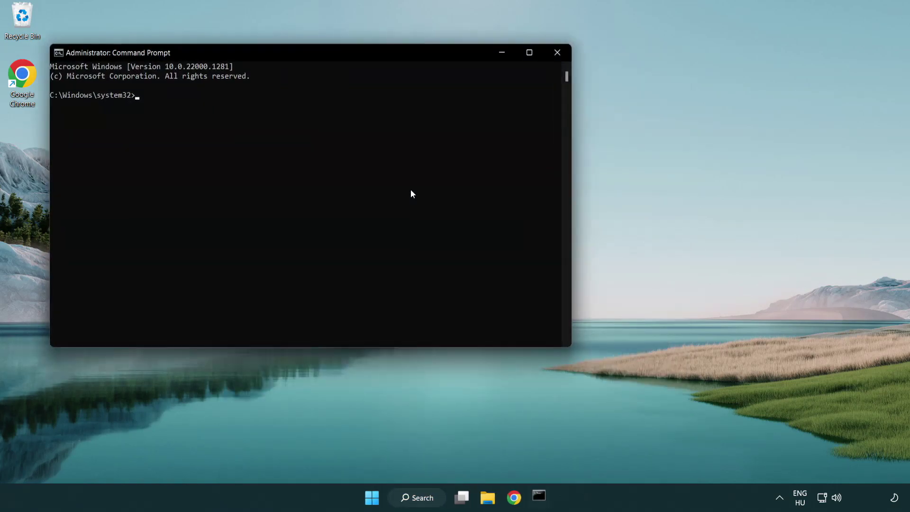
{"action": "left_click_drag", "start_coordinate": [325, 57], "coordinate": [459, 99]}
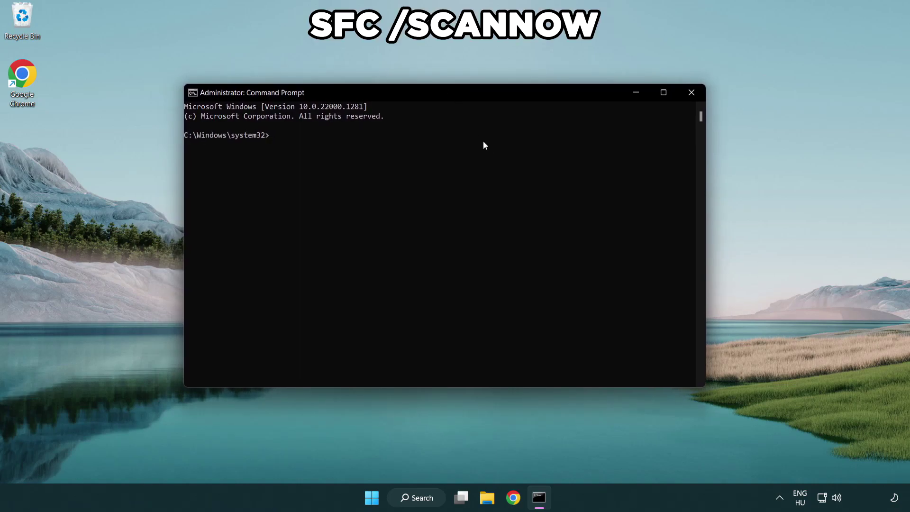
{"action": "type", "text": "sfc /scannow"}
{"action": "key", "text": "Return"}
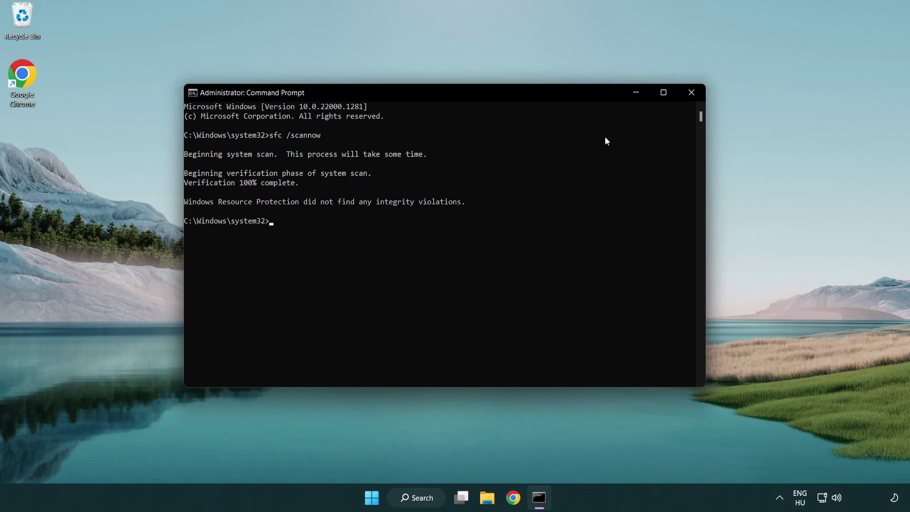
- Close Command Prompt and search for 'security' so Windows Security is the best match
{"action": "left_click", "coordinate": [693, 93]}
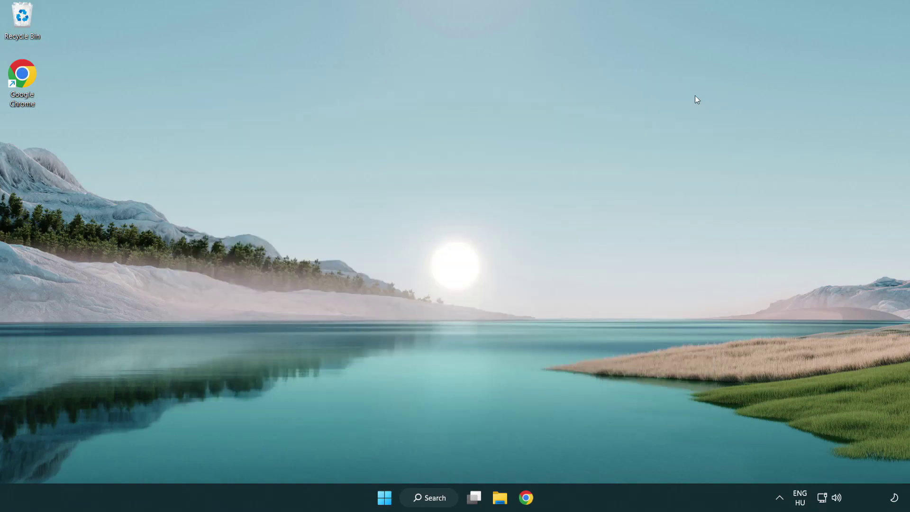
{"action": "key", "text": "super"}
{"action": "left_click", "coordinate": [607, 454]}
{"action": "left_click", "coordinate": [435, 501]}
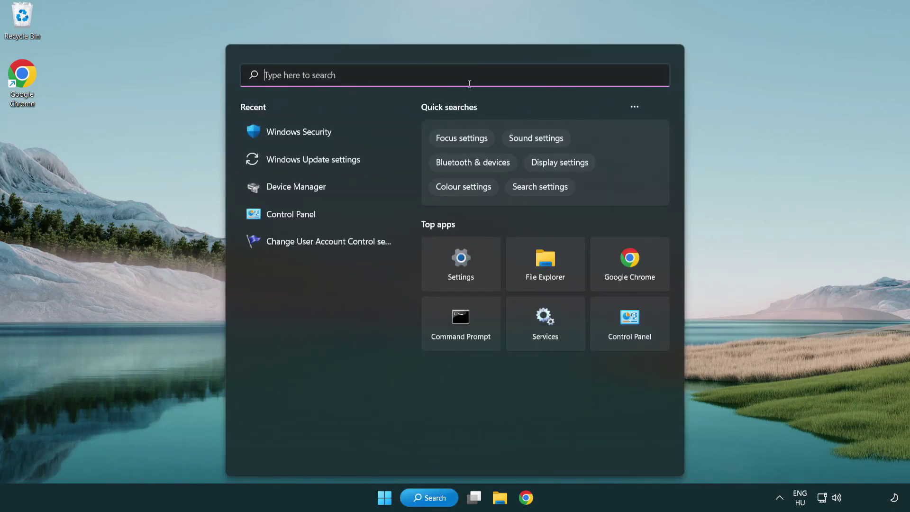
{"action": "type", "text": "securi"}
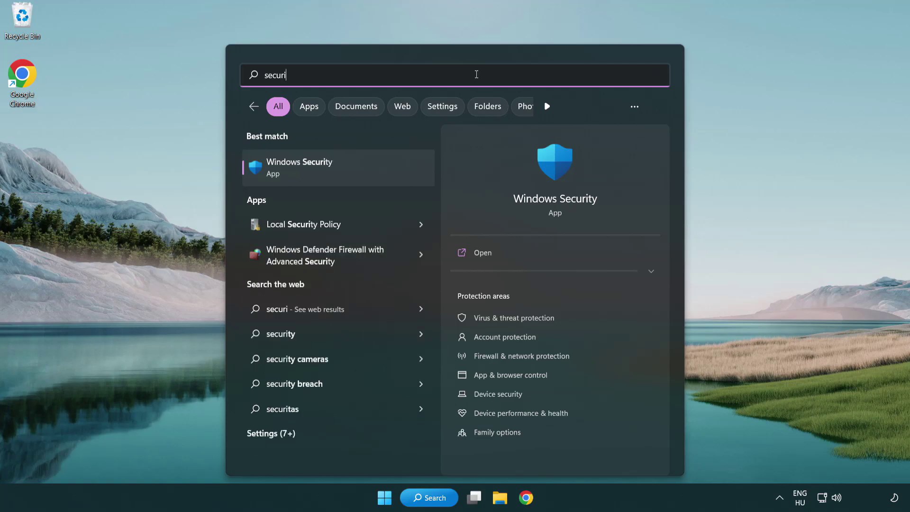
{"action": "type", "text": "ty"}
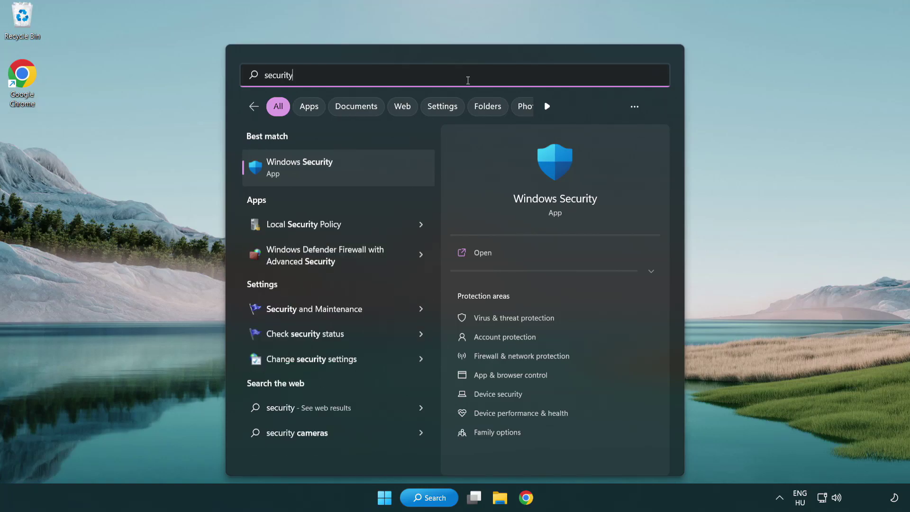
- Open Windows Security's Virus & threat protection settings page and scroll down to Exclusions
{"action": "left_click", "coordinate": [373, 176]}
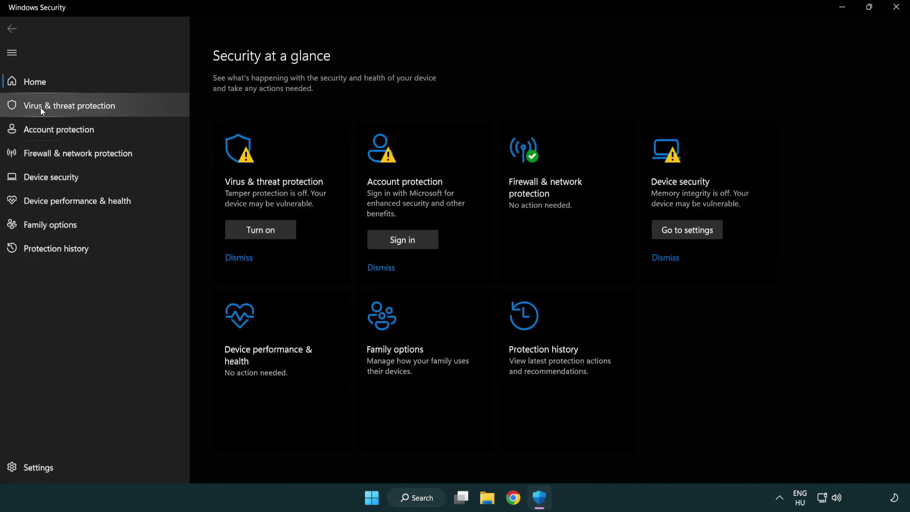
{"action": "left_click", "coordinate": [138, 105]}
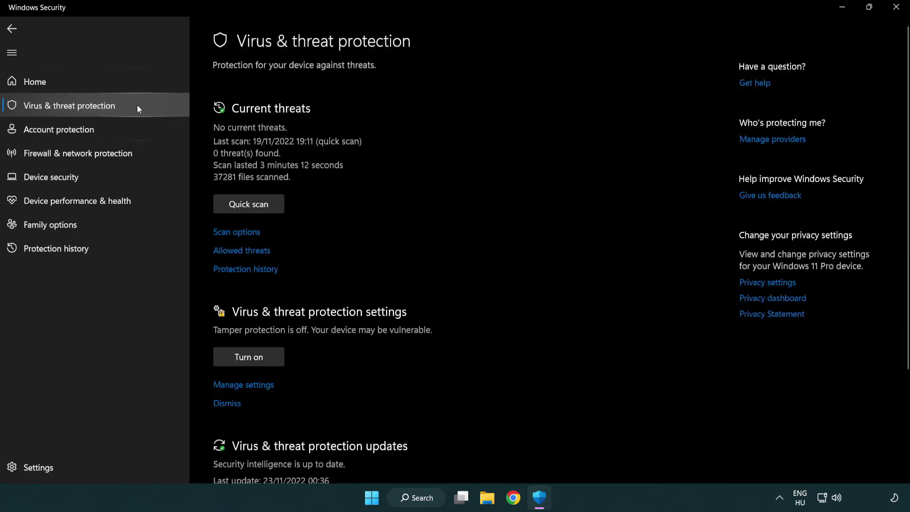
{"action": "scroll", "coordinate": [263, 199], "scroll_direction": "down", "scroll_amount": 2}
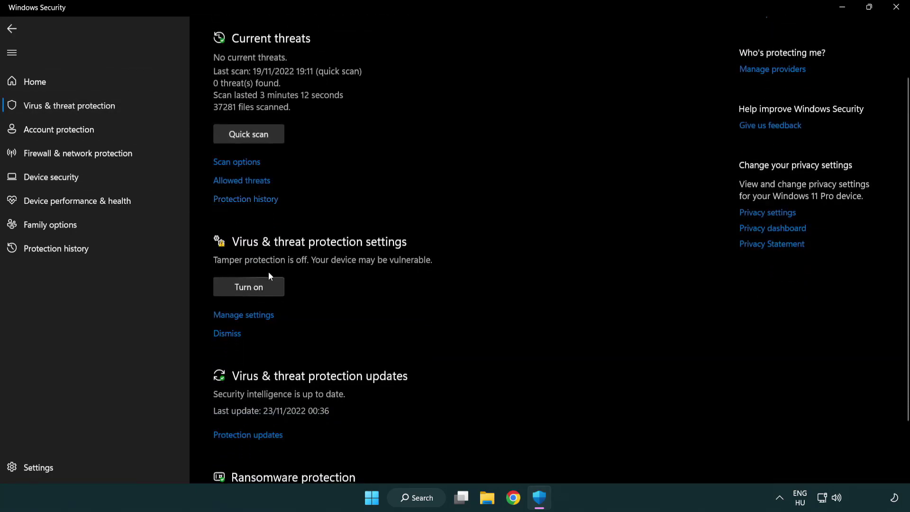
{"action": "left_click", "coordinate": [243, 318]}
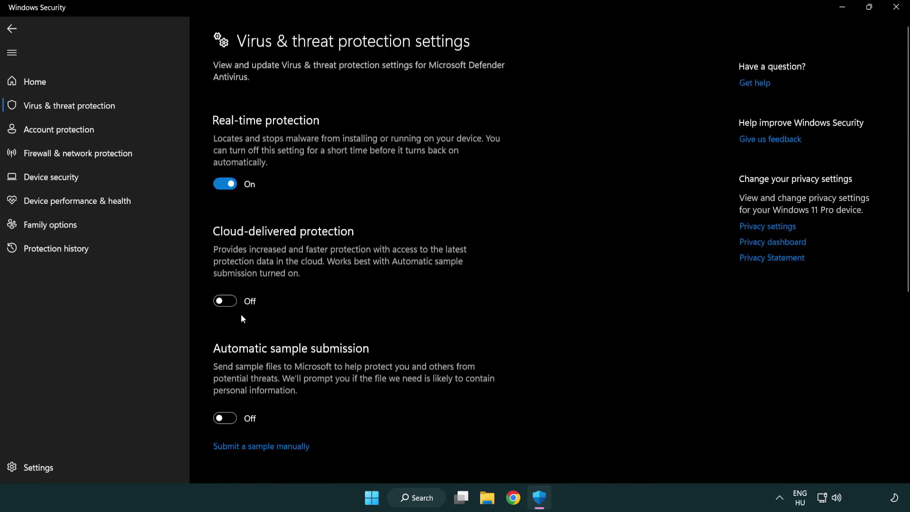
{"action": "scroll", "coordinate": [242, 315], "scroll_direction": "down", "scroll_amount": 9}
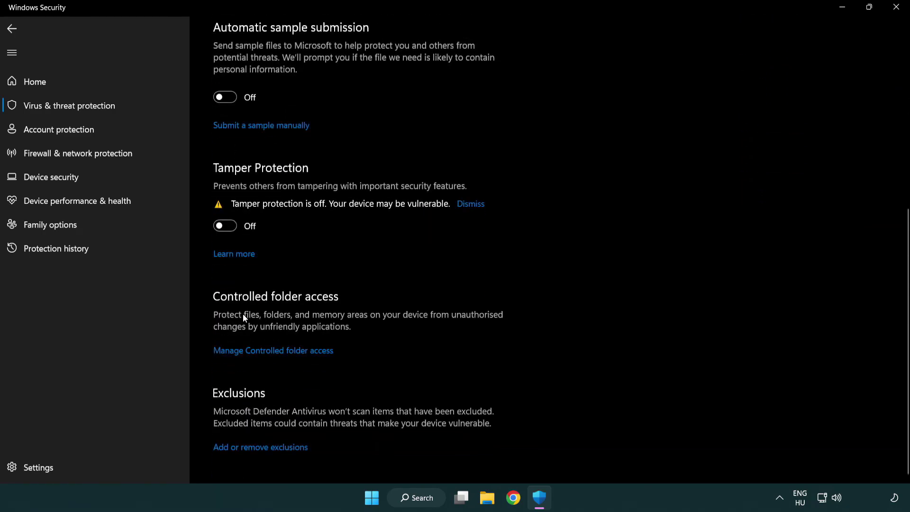
- Open the Exclusions list and choose to add a File exclusion
{"action": "left_click", "coordinate": [247, 451]}
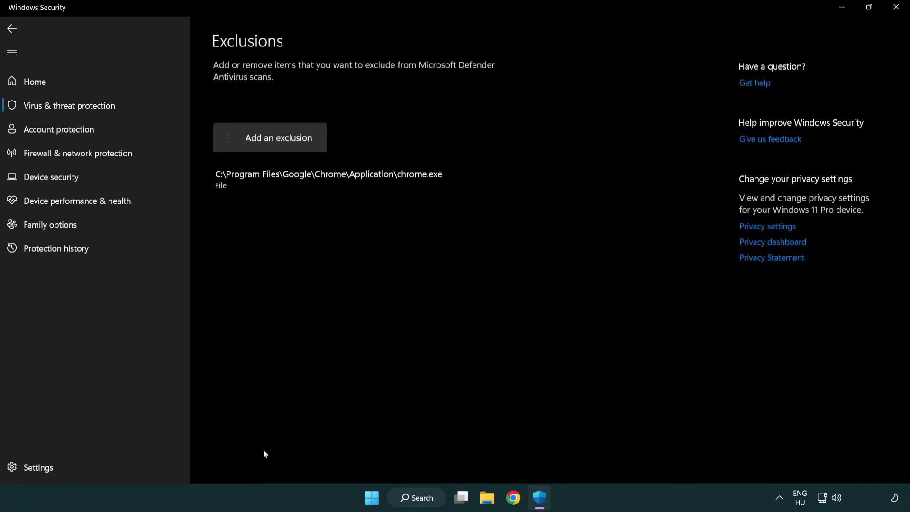
{"action": "left_click", "coordinate": [273, 141]}
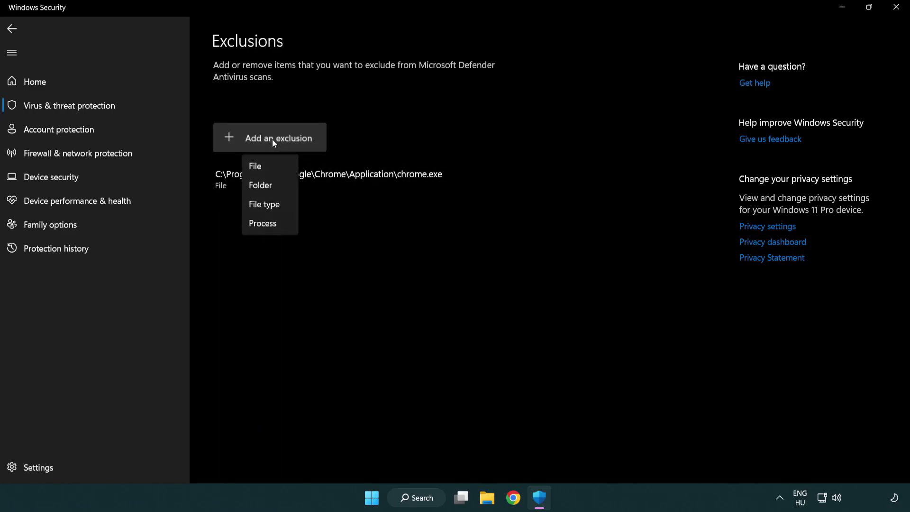
{"action": "left_click", "coordinate": [274, 167]}
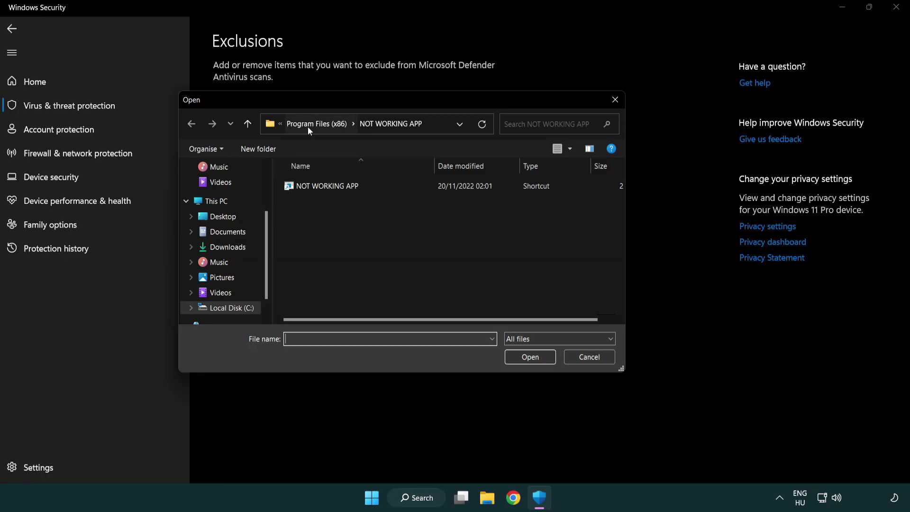
- Browse to C:\Program Files (x86)\NOT WORKING APP and exclude its shortcut
{"action": "left_click", "coordinate": [308, 124]}
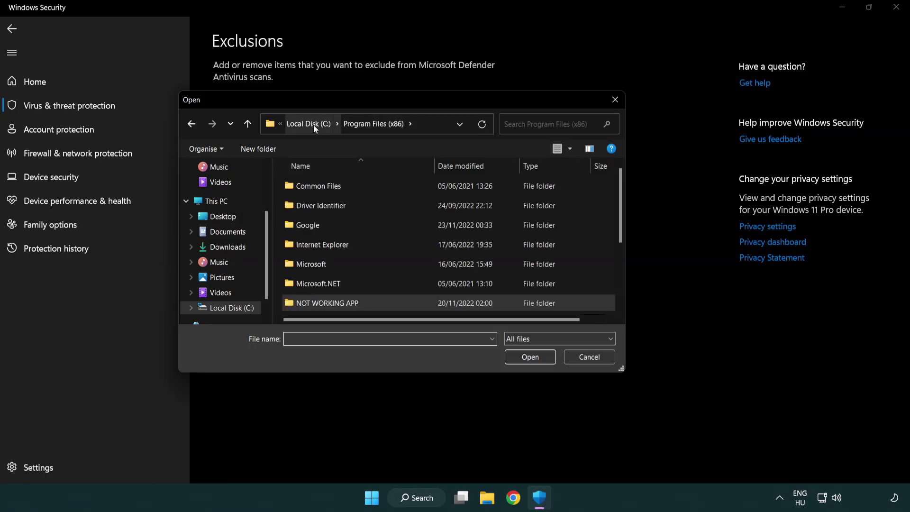
{"action": "left_click", "coordinate": [314, 124]}
{"action": "left_click", "coordinate": [308, 126]}
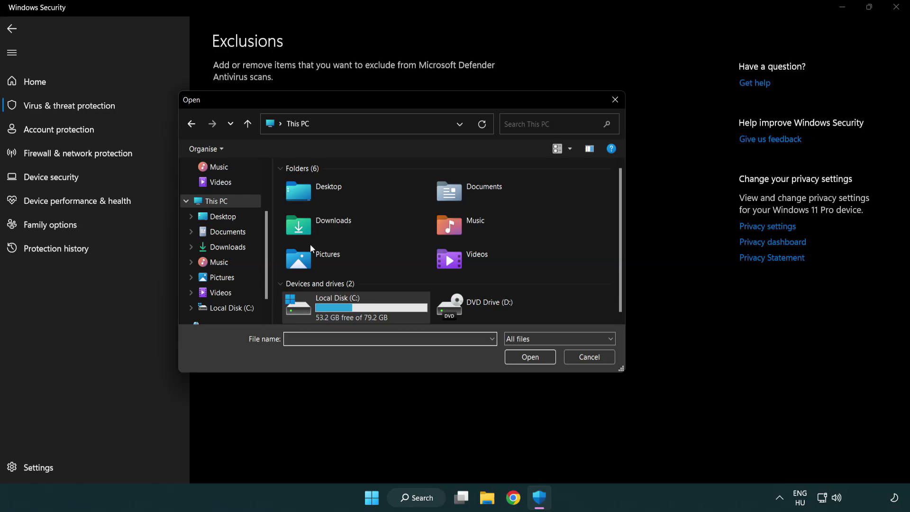
{"action": "double_click", "coordinate": [332, 315]}
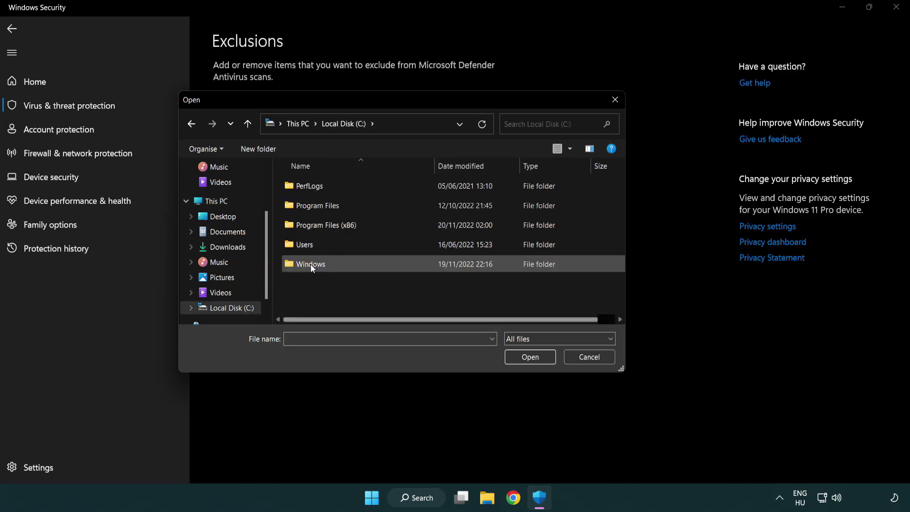
{"action": "double_click", "coordinate": [333, 225]}
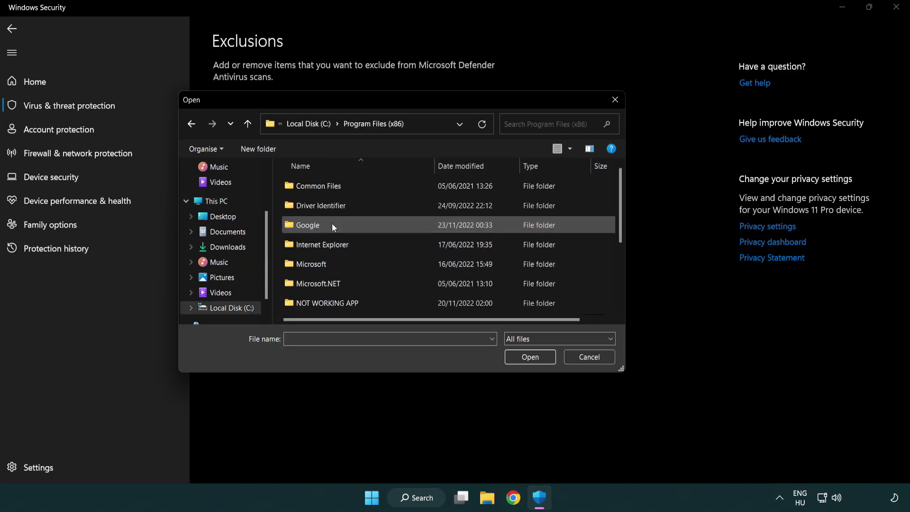
{"action": "double_click", "coordinate": [339, 304]}
{"action": "left_click", "coordinate": [323, 184]}
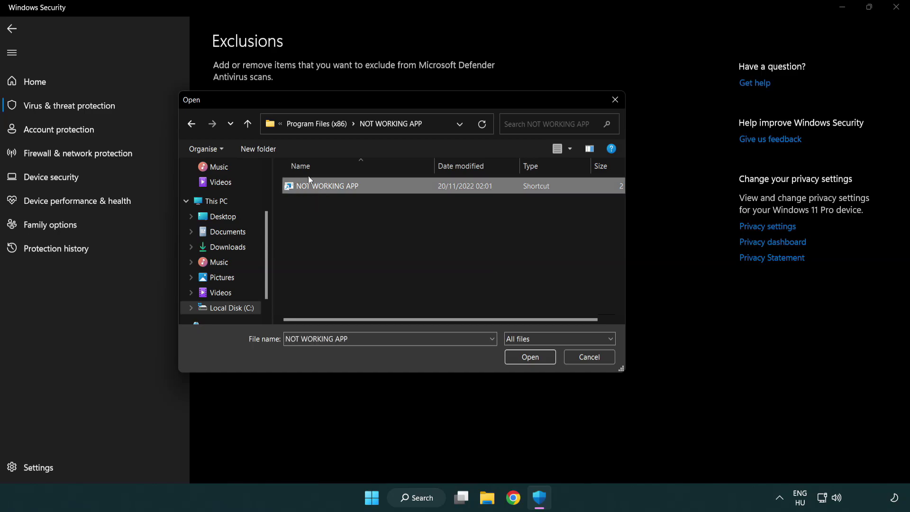
{"action": "left_click", "coordinate": [527, 360]}
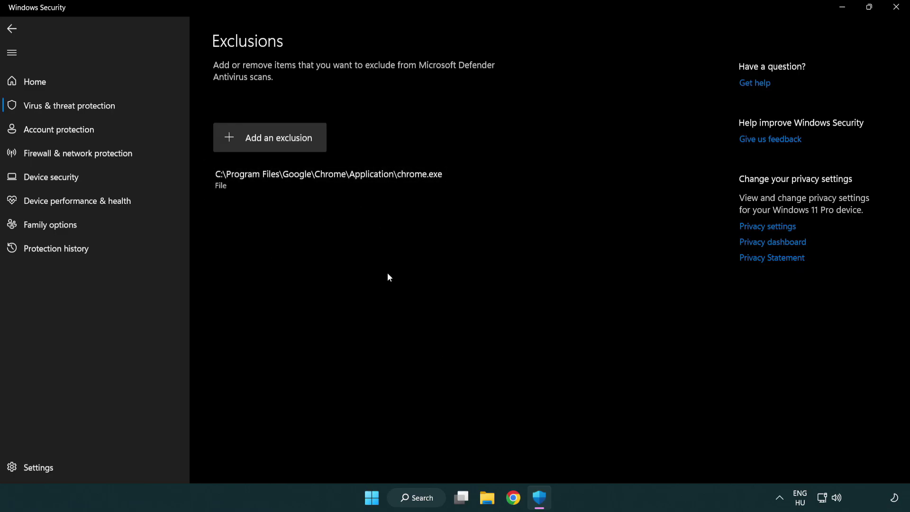
- Close Windows Security and show the Start menu's Sleep, Shut down and Restart options
{"action": "left_click", "coordinate": [897, 9]}
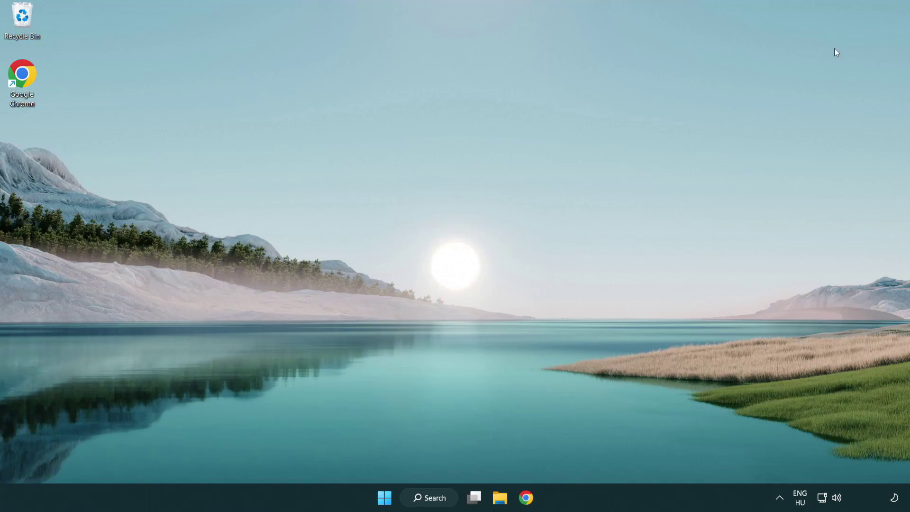
{"action": "left_click", "coordinate": [384, 500]}
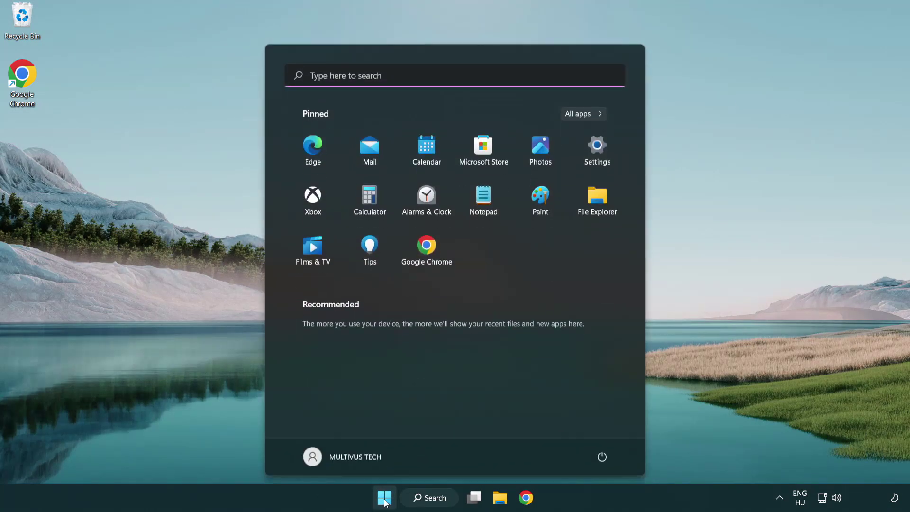
{"action": "left_click", "coordinate": [607, 455]}
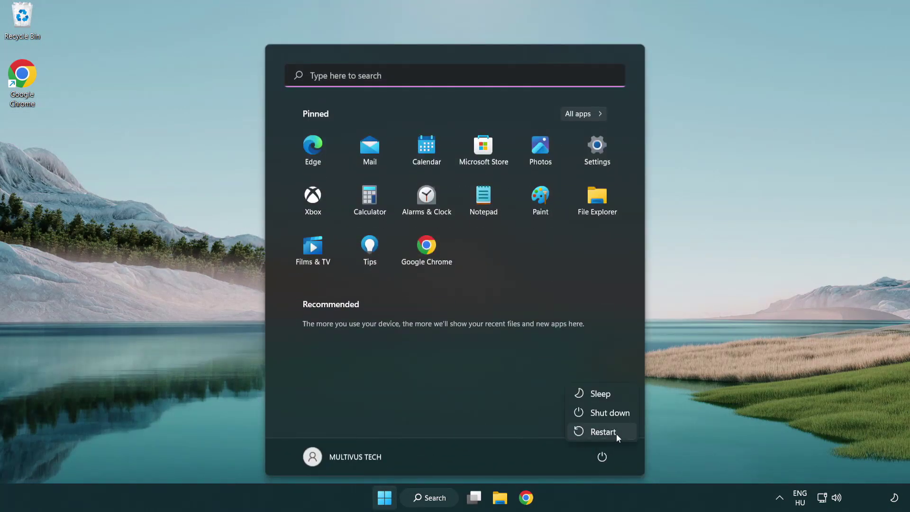